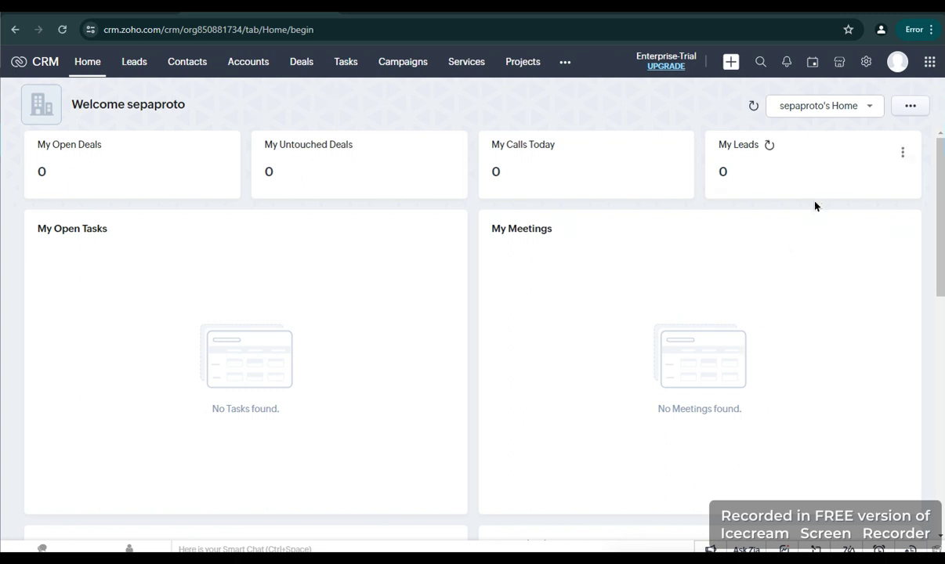
Open the Zoho Backstage integration setup page from Setup › Marketplace › Zoho
left_click(865, 67)
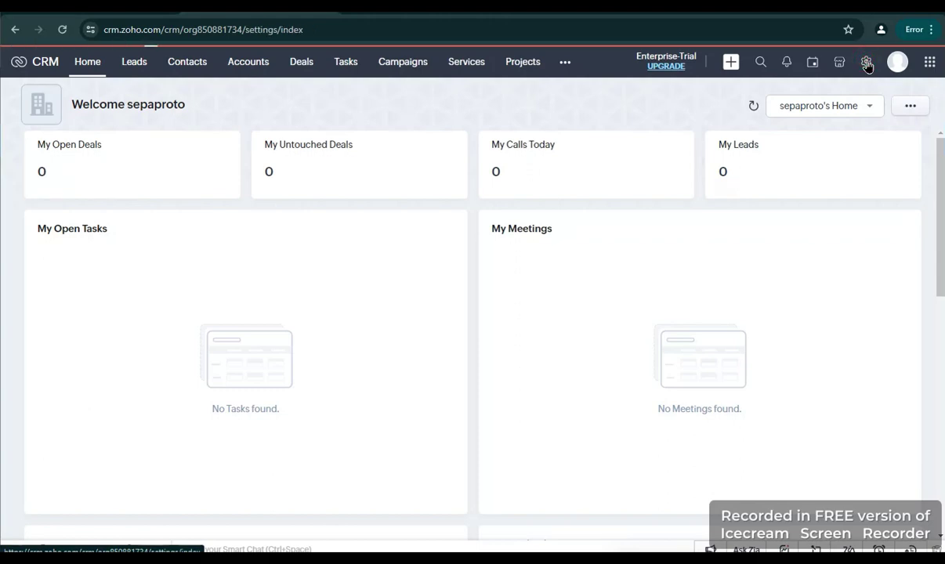
scroll(588, 391, "down", 2)
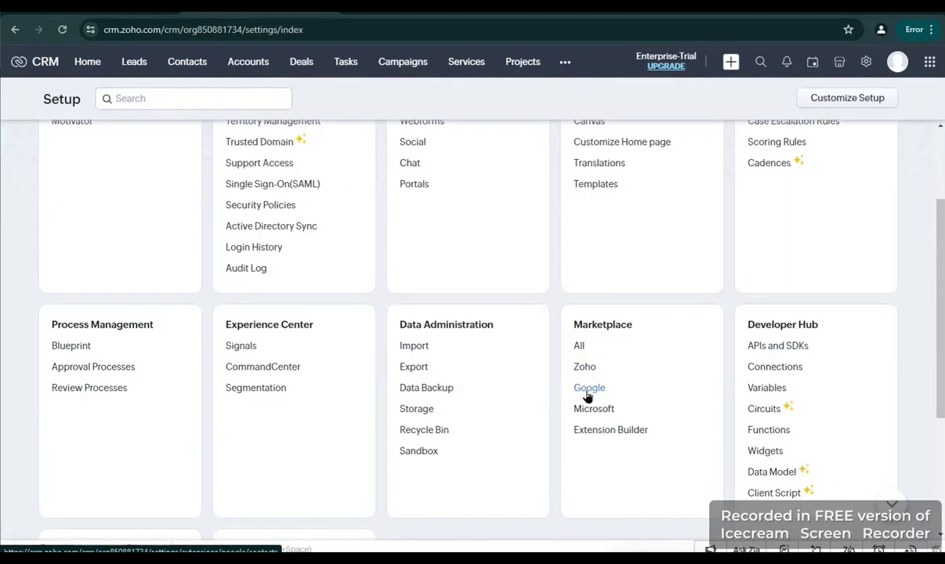
left_click(586, 367)
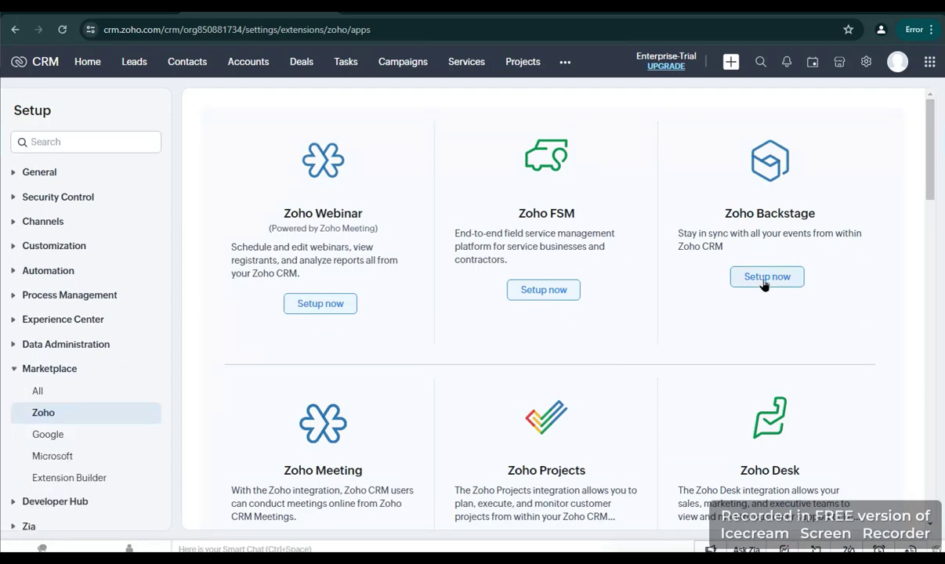
left_click(764, 282)
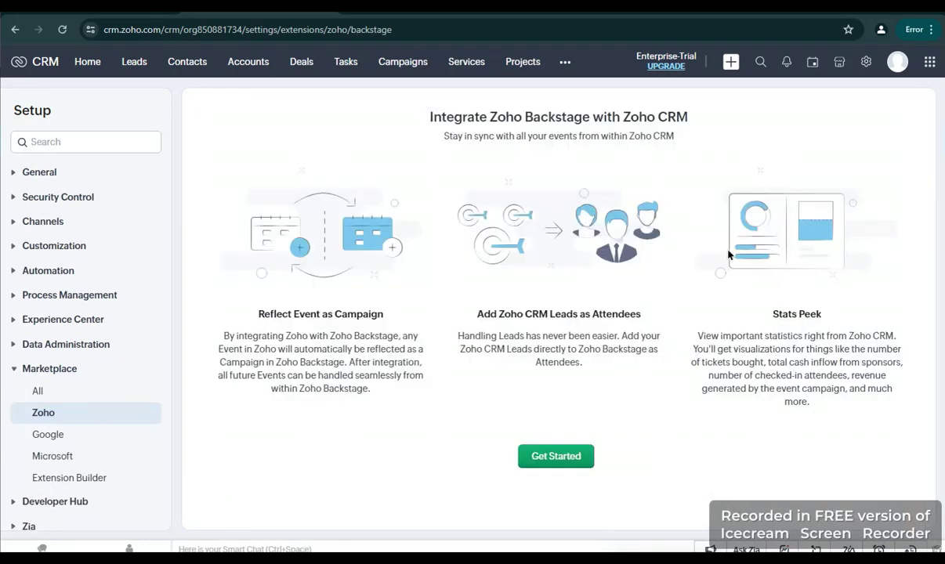
Start the Backstage integration, select The CRM as the portal, and enable it
left_click(556, 456)
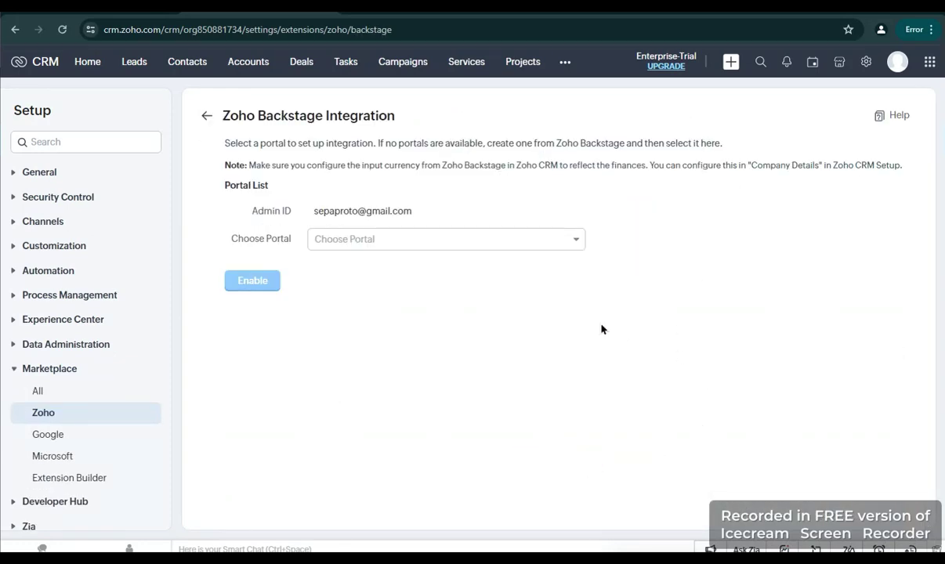
left_click(574, 243)
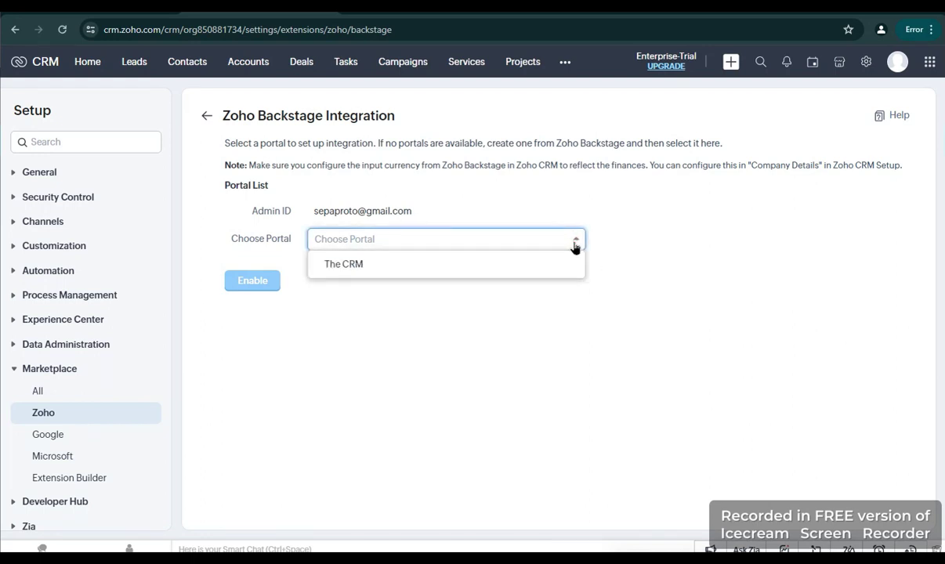
left_click(514, 265)
left_click(271, 282)
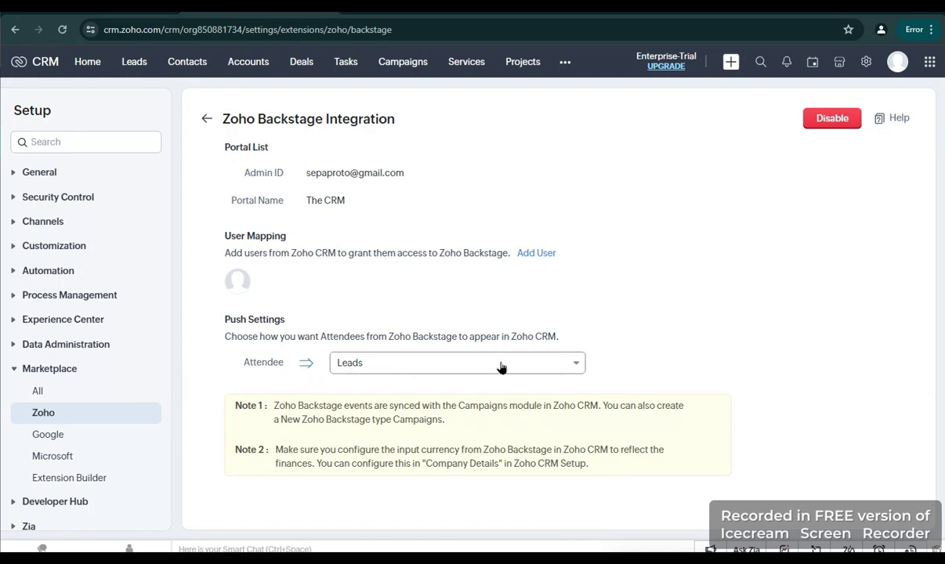
Change the attendee push target from Leads to Contacts, save it, and go to Campaigns
left_click(576, 369)
left_click(499, 406)
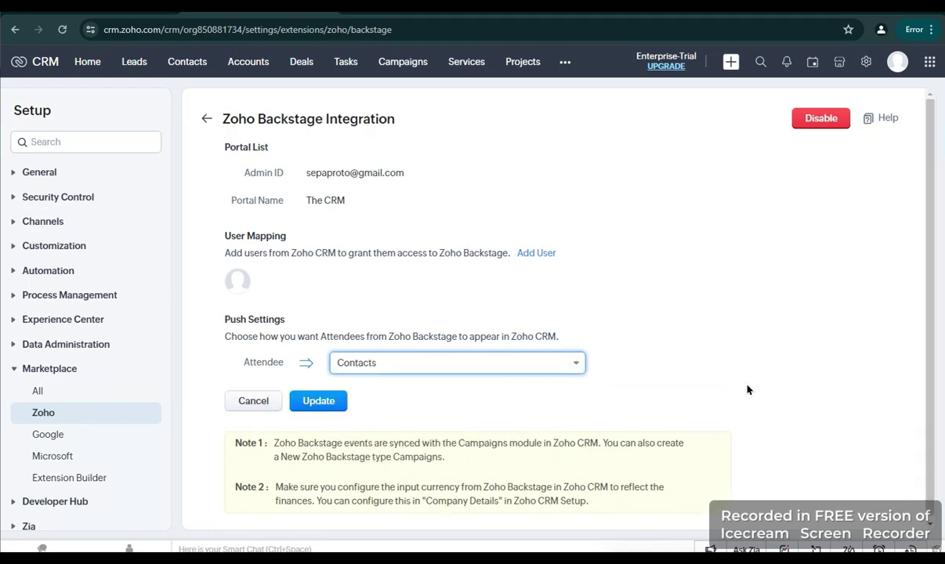
left_click(318, 401)
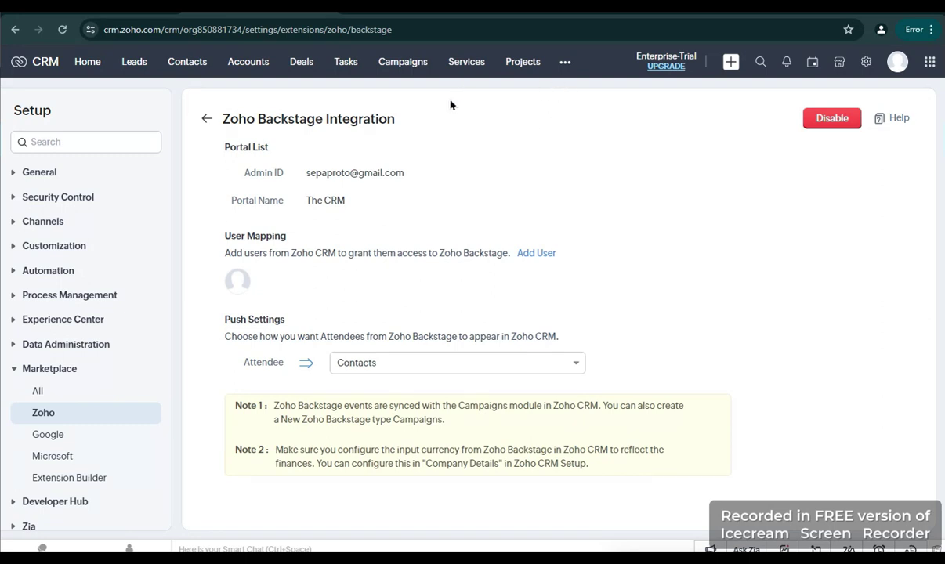
left_click(409, 68)
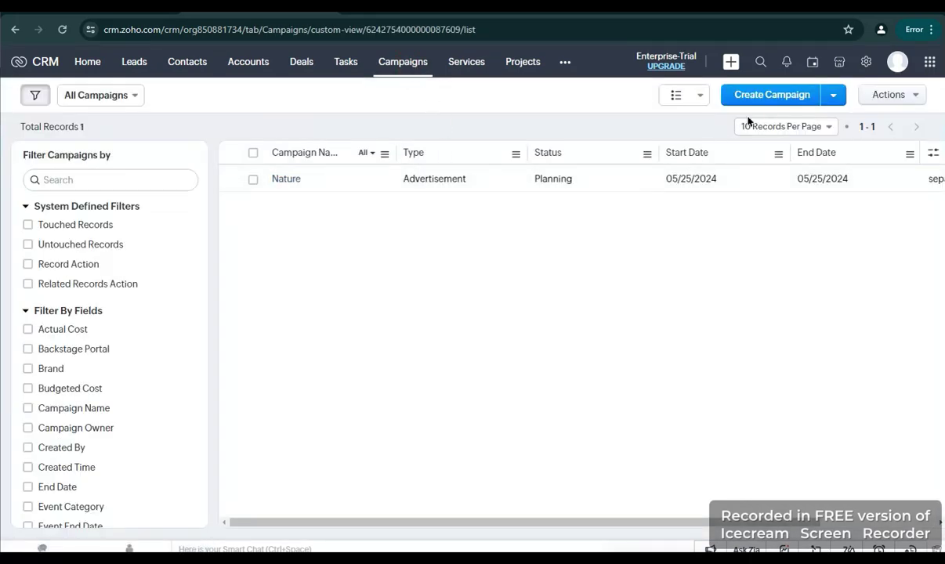
Create a new Zoho Backstage campaign from the Create Campaign type menu
left_click(774, 100)
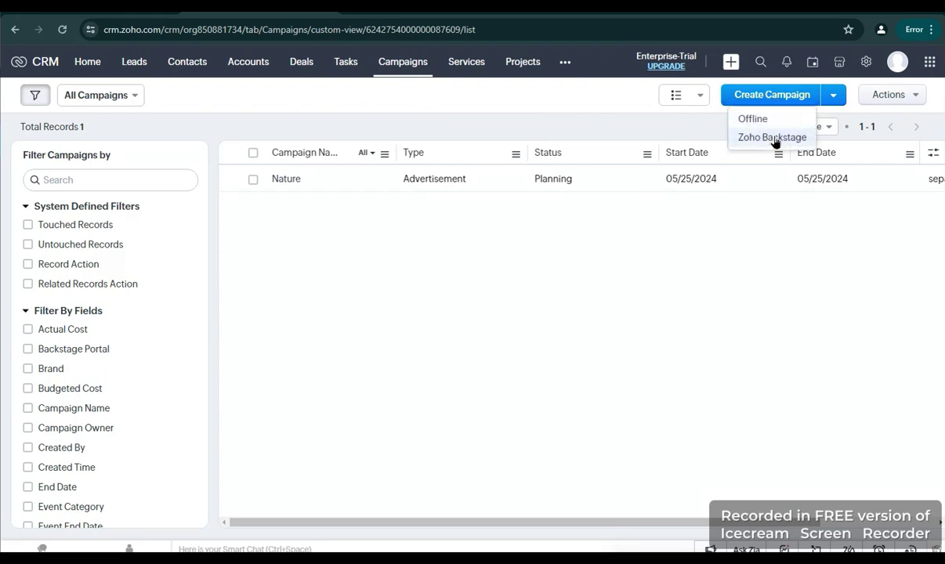
left_click(773, 138)
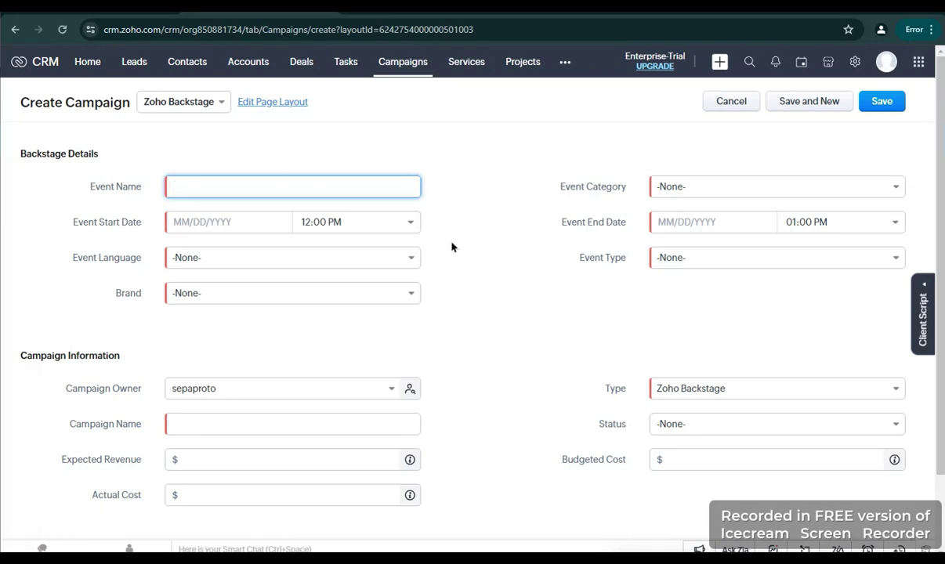
Name the event Music Festival and set its start to 05/15/2024 08:00 AM
left_click(263, 191)
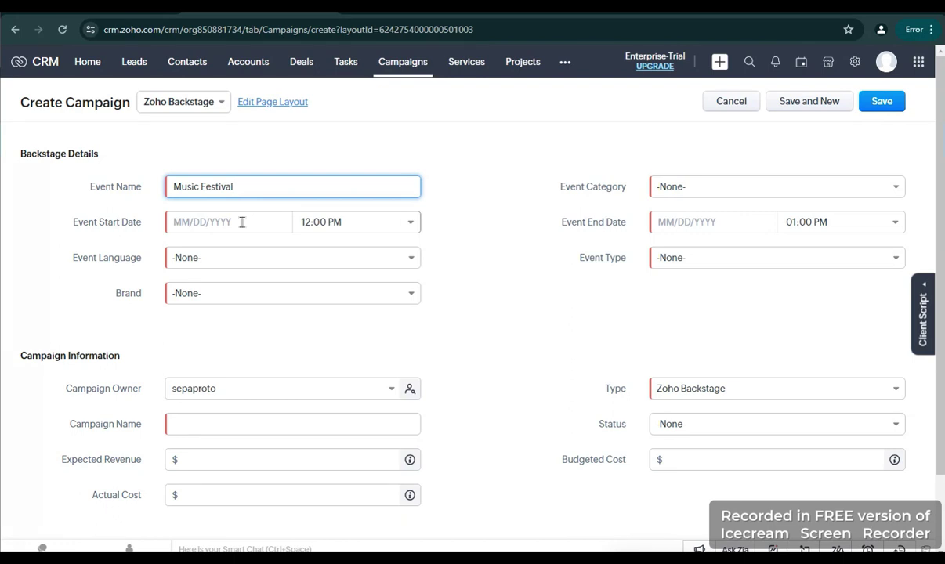
left_click(242, 222)
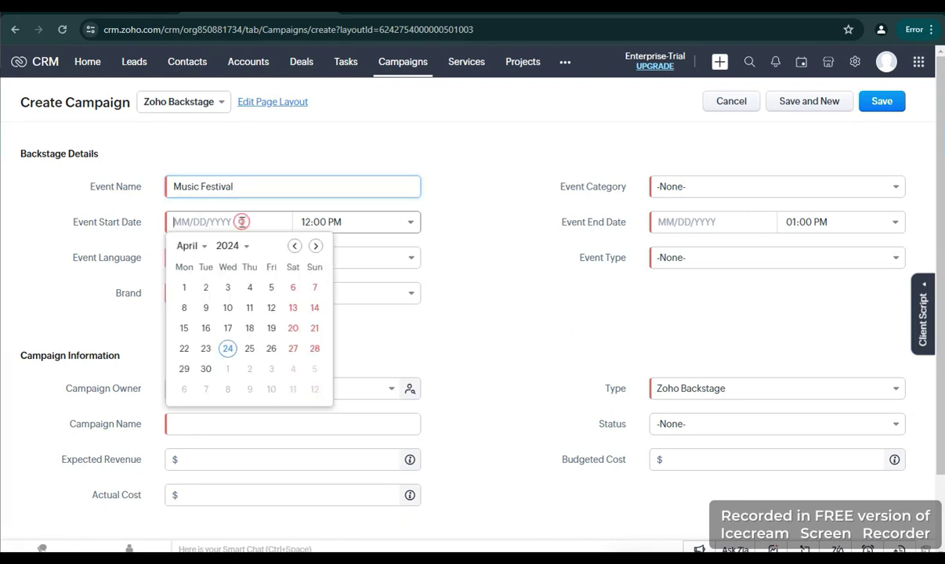
left_click(316, 246)
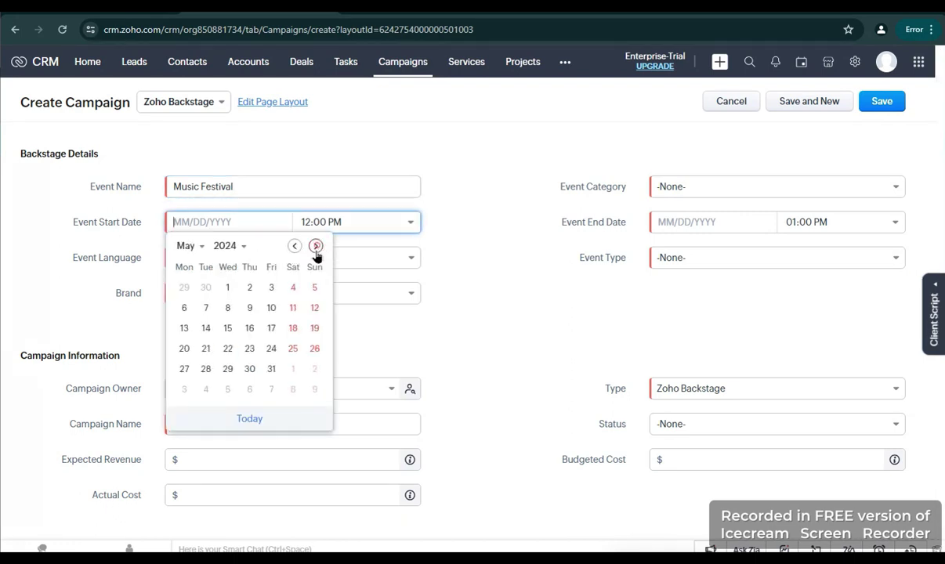
left_click(226, 329)
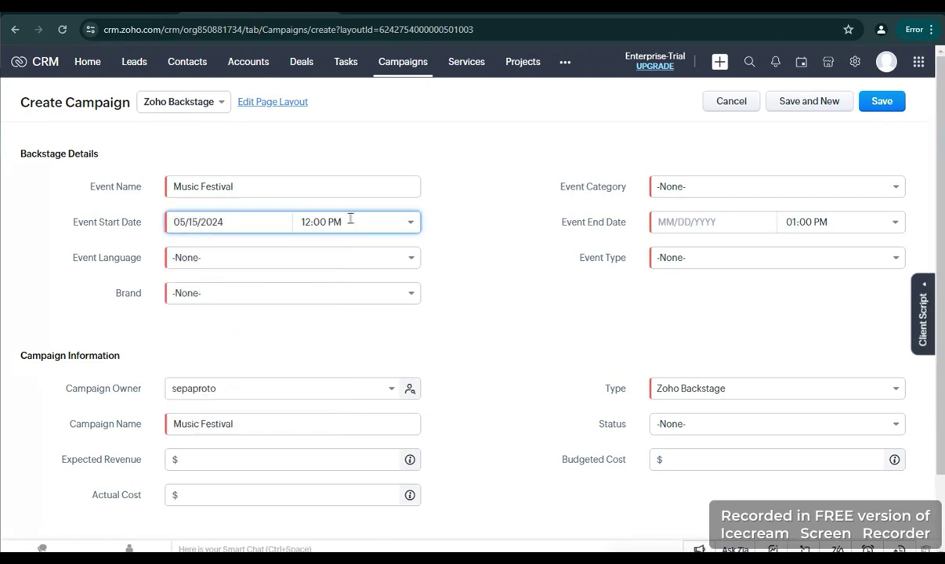
left_click(411, 222)
scroll(372, 275, "up", 3)
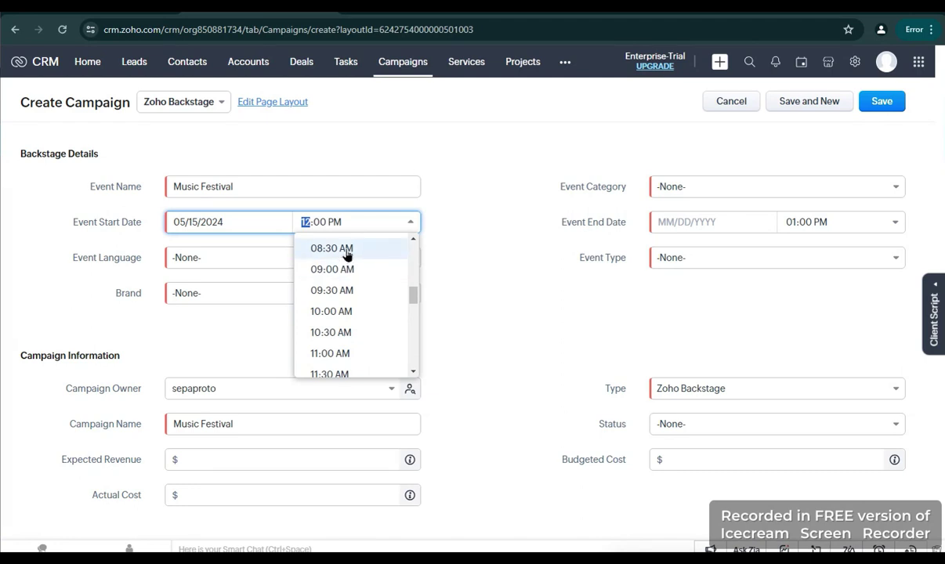
scroll(348, 254, "up", 3)
left_click(350, 293)
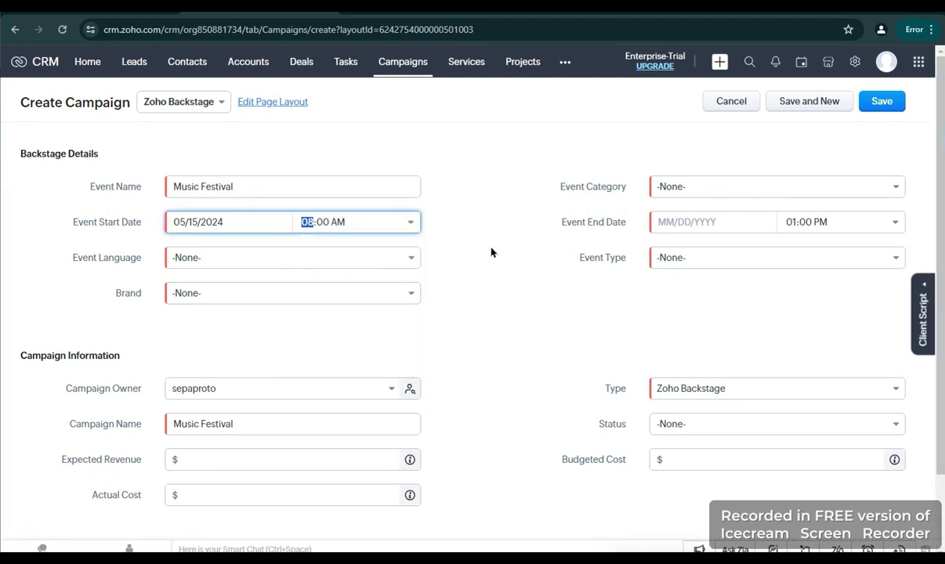
Set the event end to 05/15/2024 08:00 PM
left_click(692, 222)
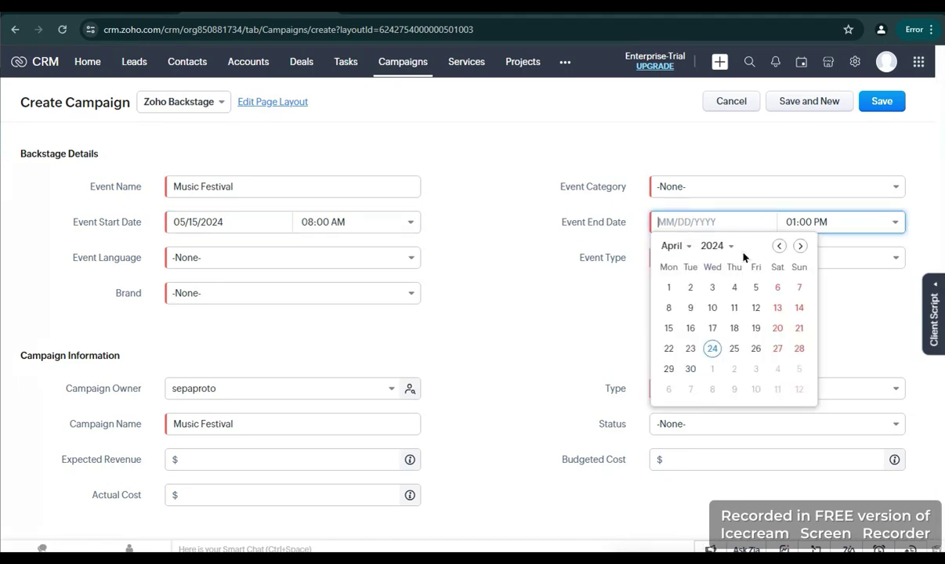
left_click(800, 246)
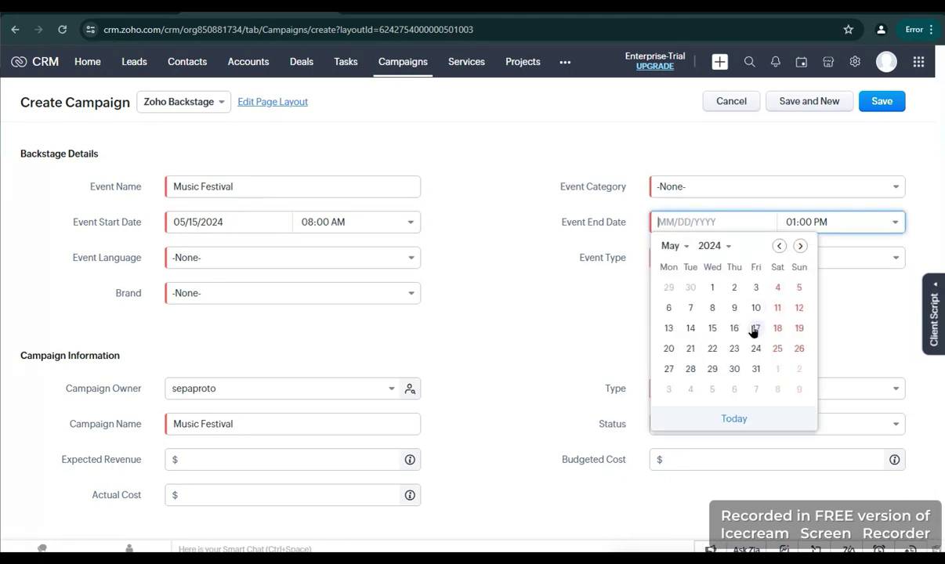
left_click(712, 328)
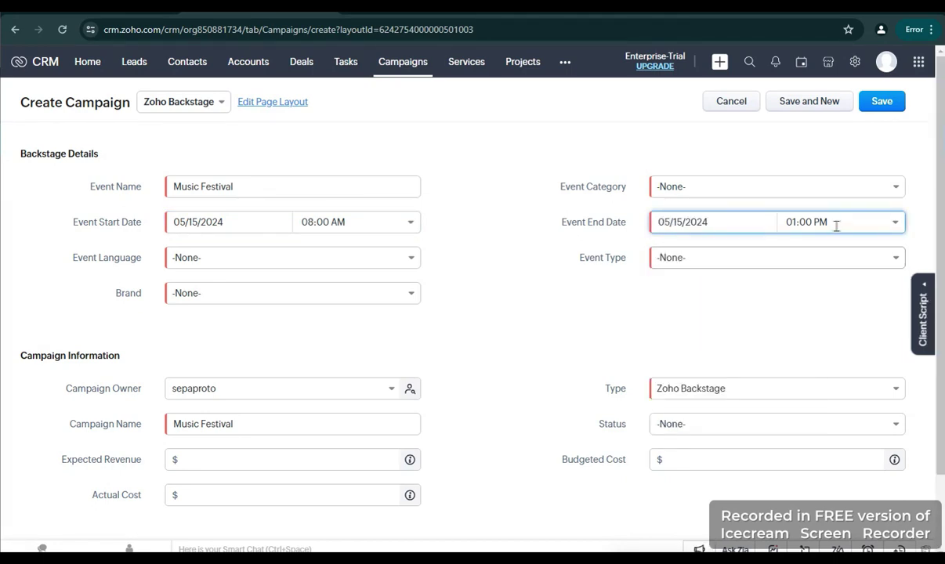
left_click(894, 223)
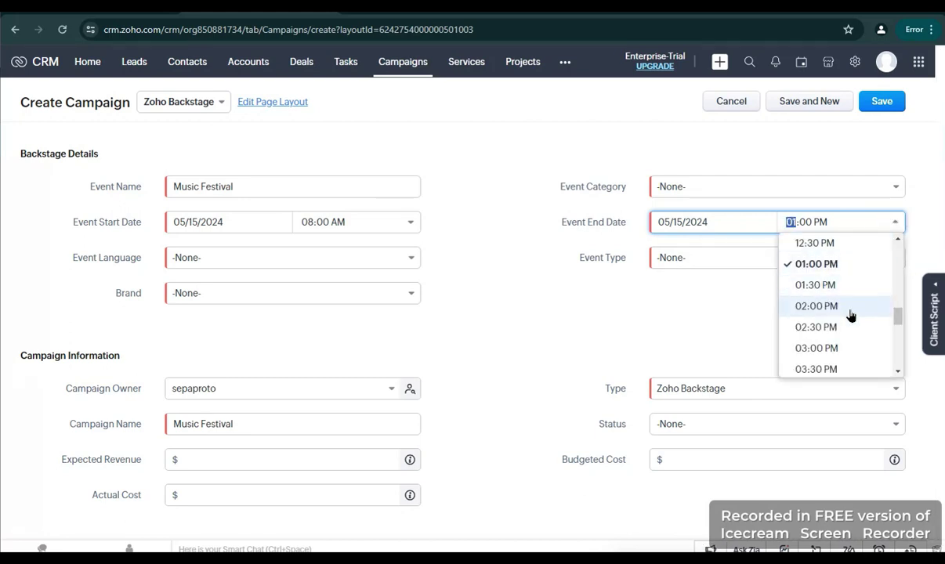
scroll(830, 317, "down", 3)
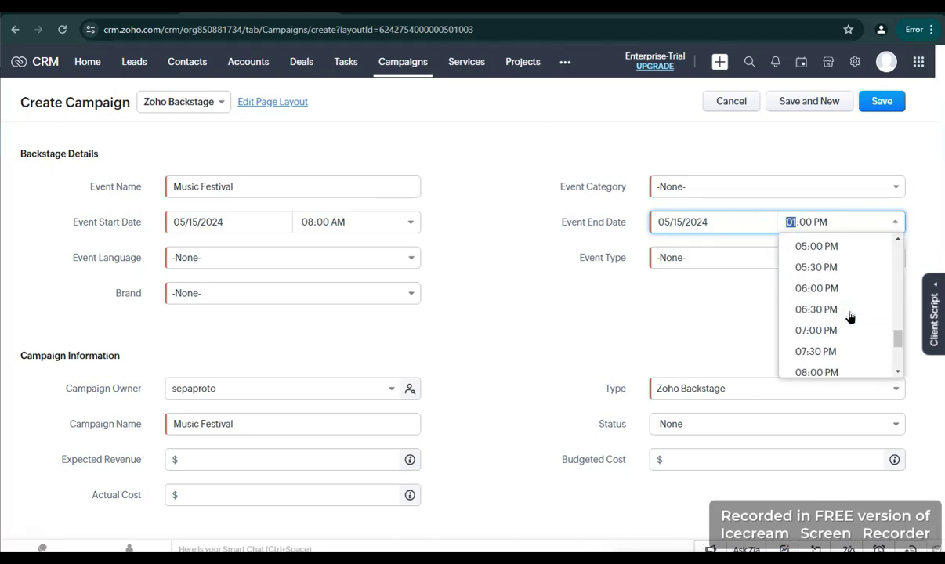
left_click(829, 361)
left_click(653, 314)
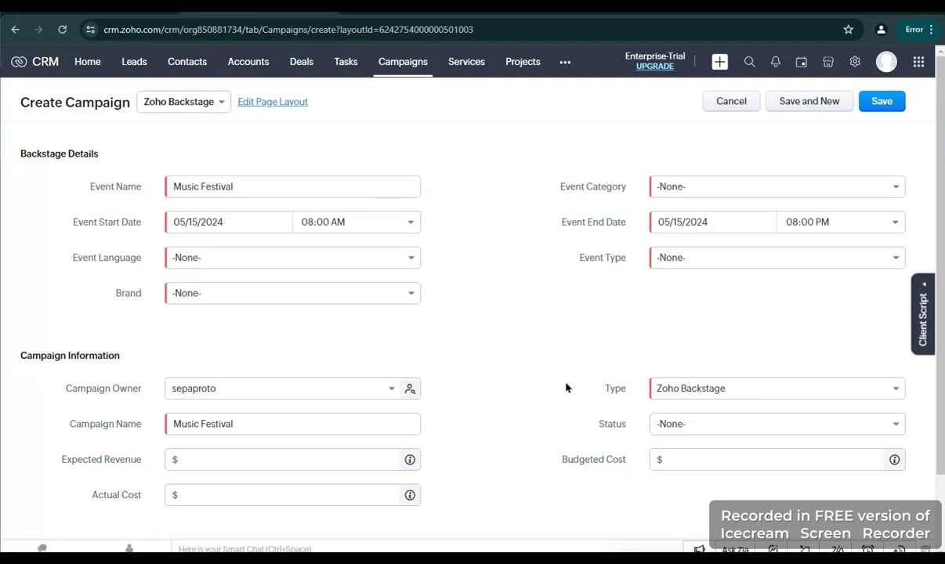
Set the event language to English and the event type to Online Event
left_click(354, 259)
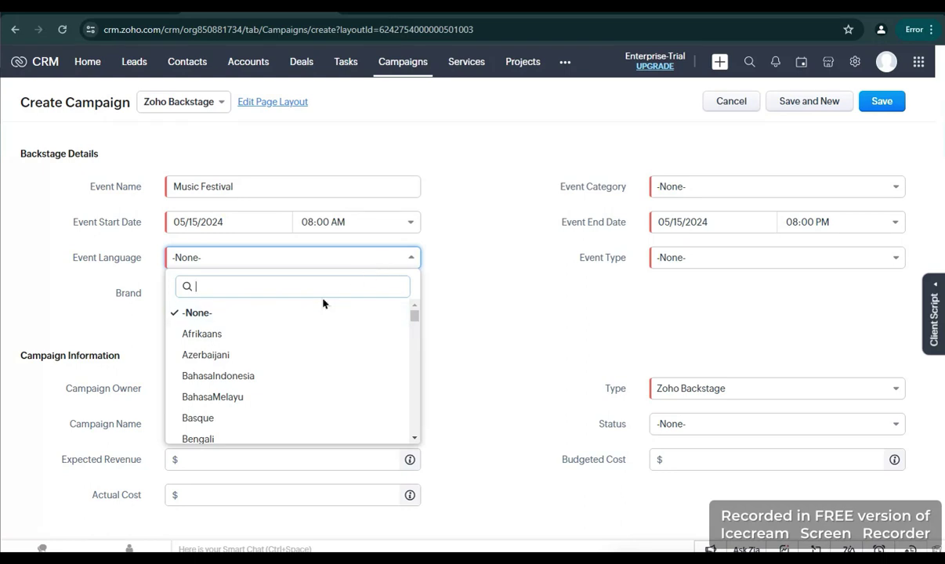
type("englis")
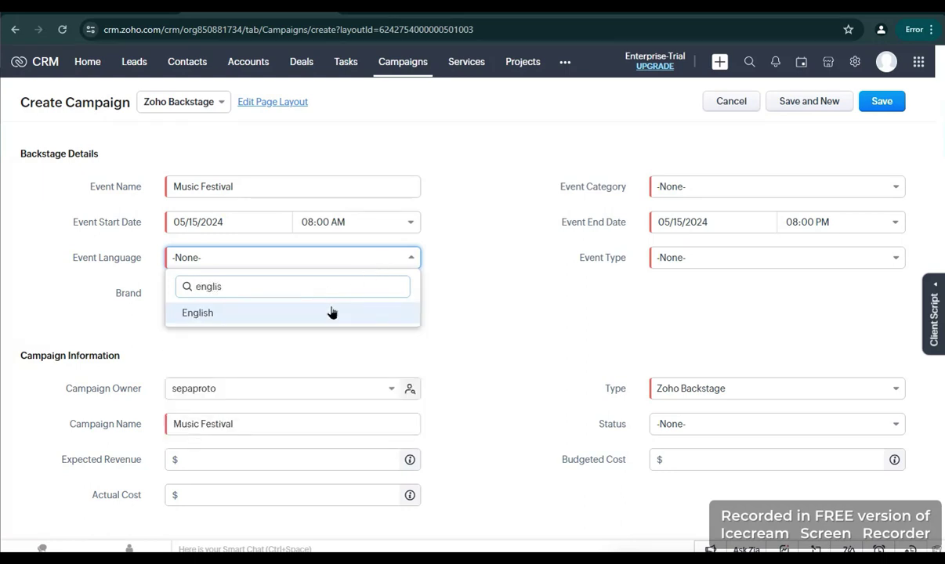
left_click(329, 310)
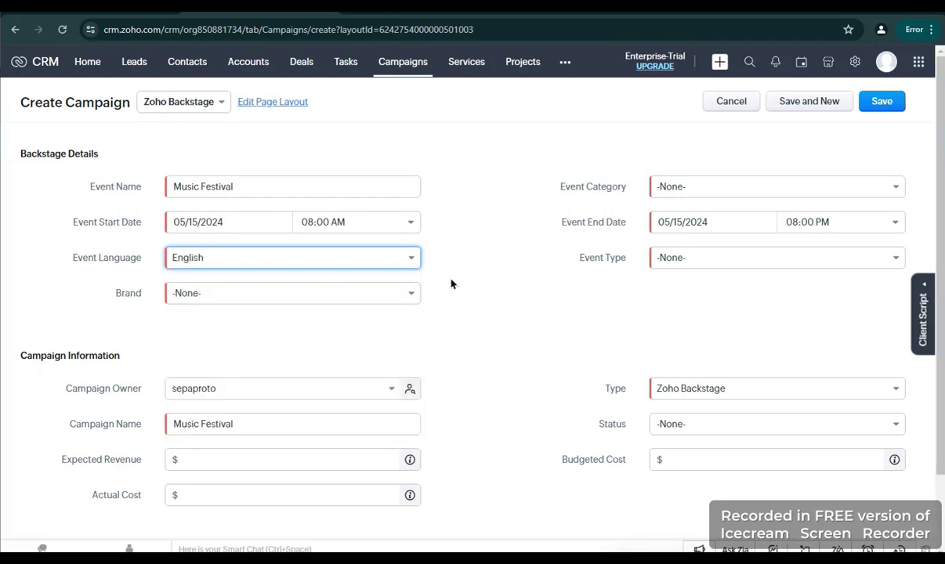
left_click(693, 266)
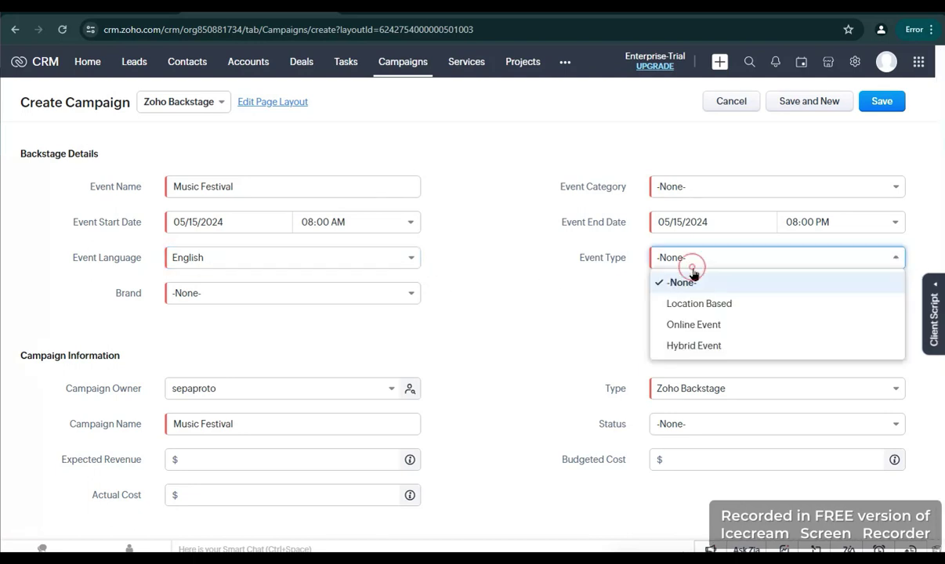
left_click(753, 326)
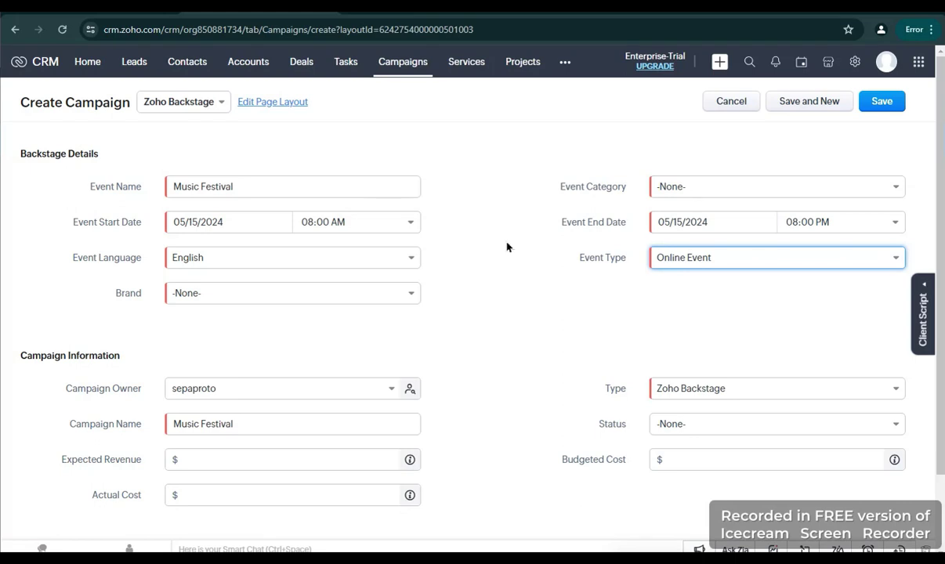
Choose Default Space as the brand and enter the description Online Music Festival
scroll(501, 280, "down", 1)
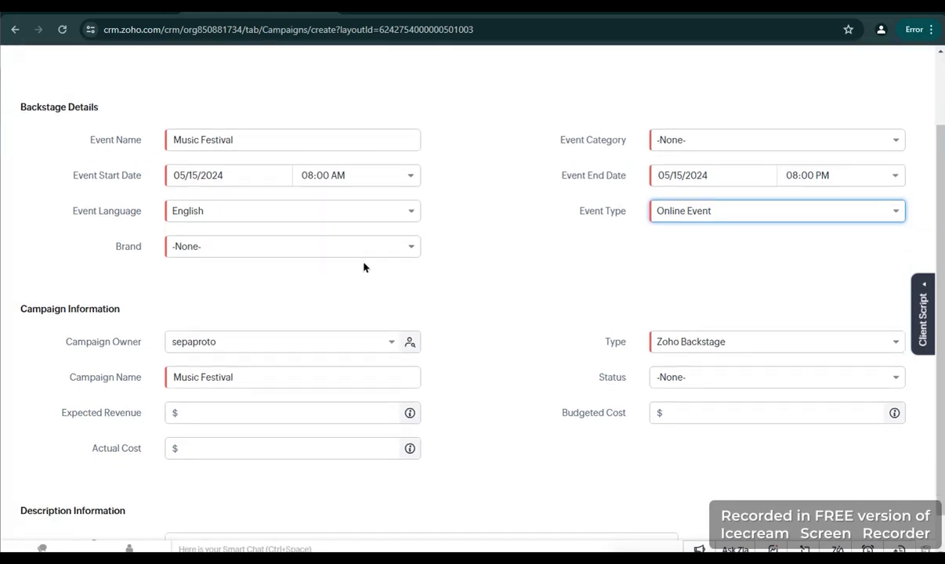
left_click(395, 252)
left_click(355, 293)
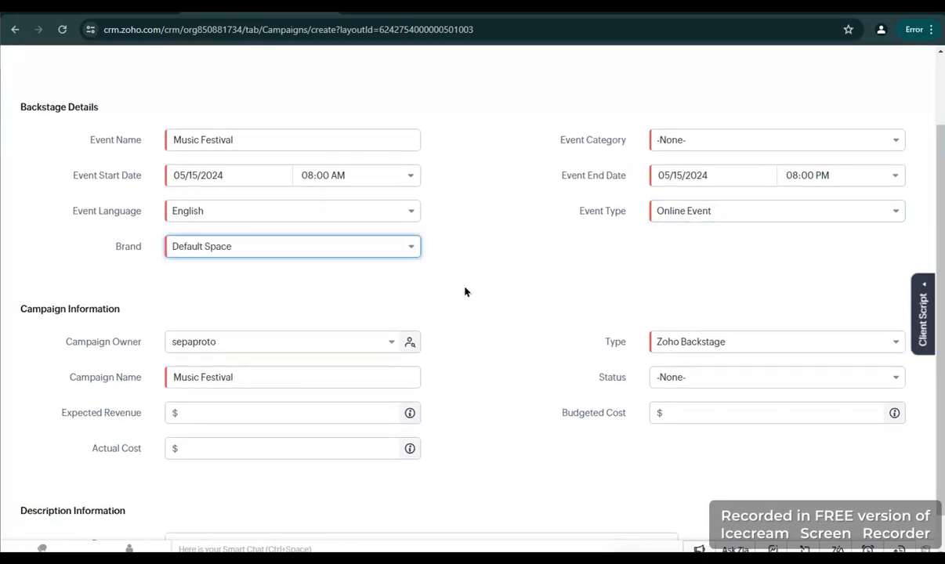
scroll(470, 290, "down", 1)
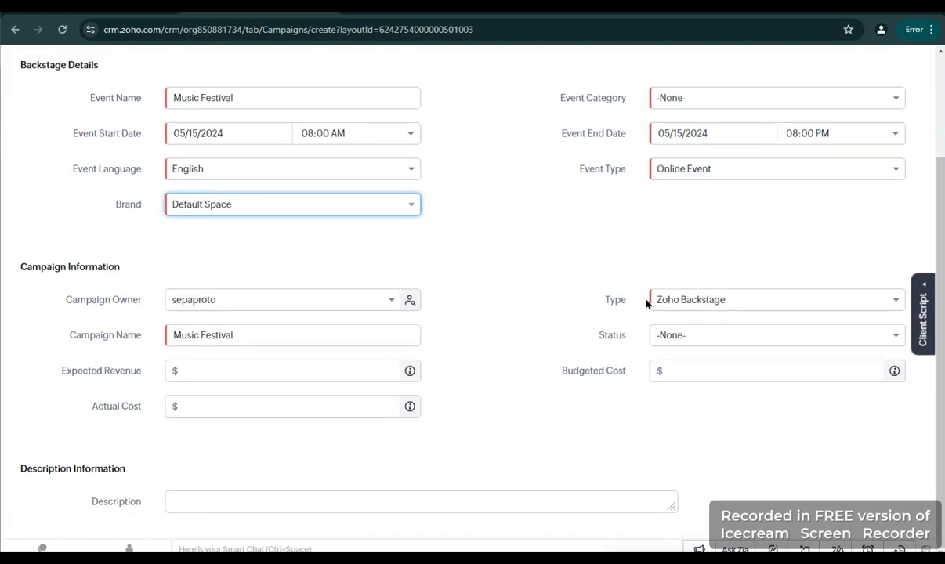
scroll(447, 403, "up", 1)
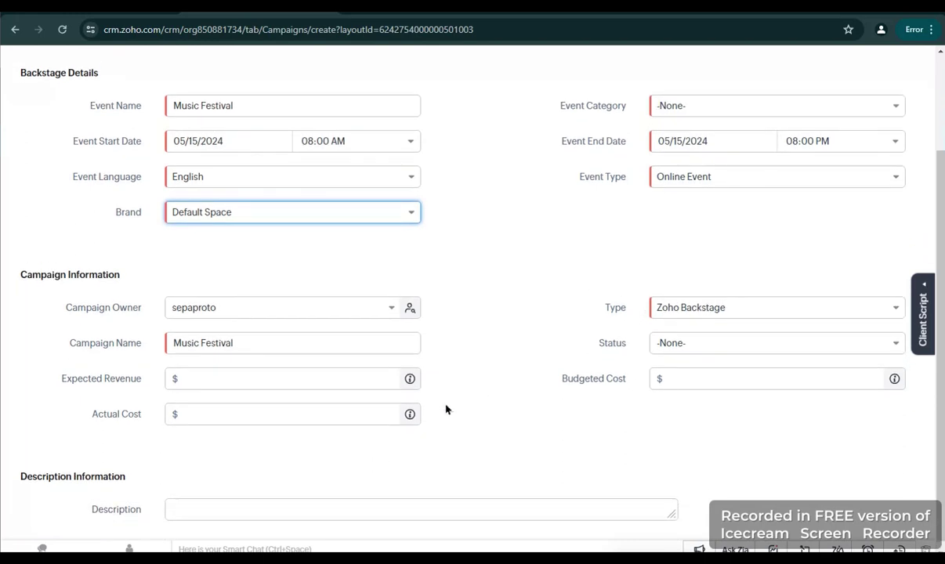
scroll(500, 348, "up", 1)
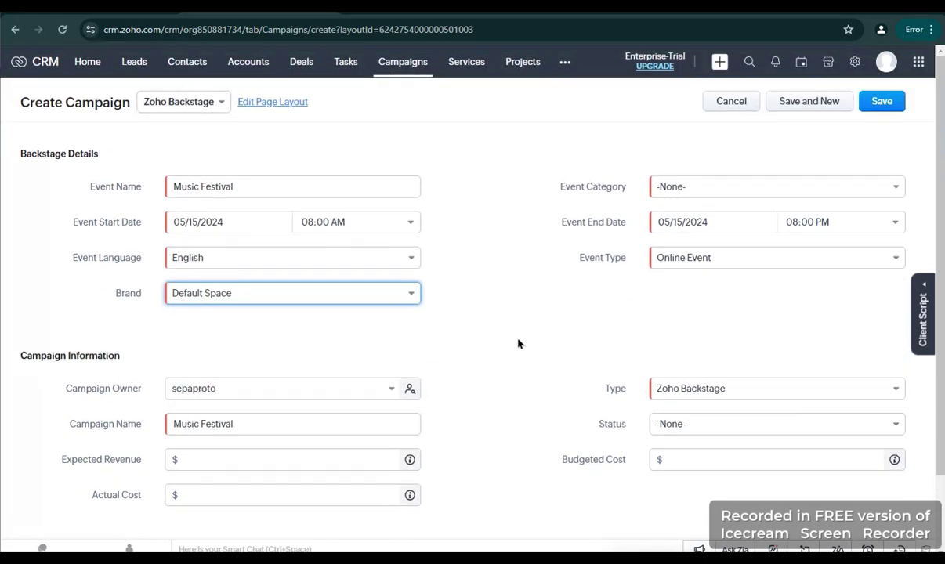
scroll(517, 343, "down", 2)
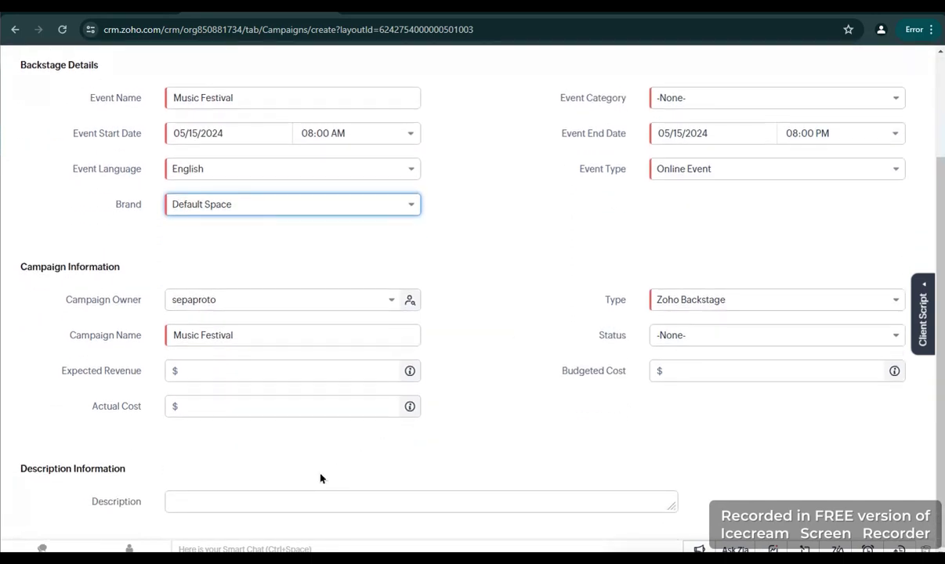
left_click(298, 501)
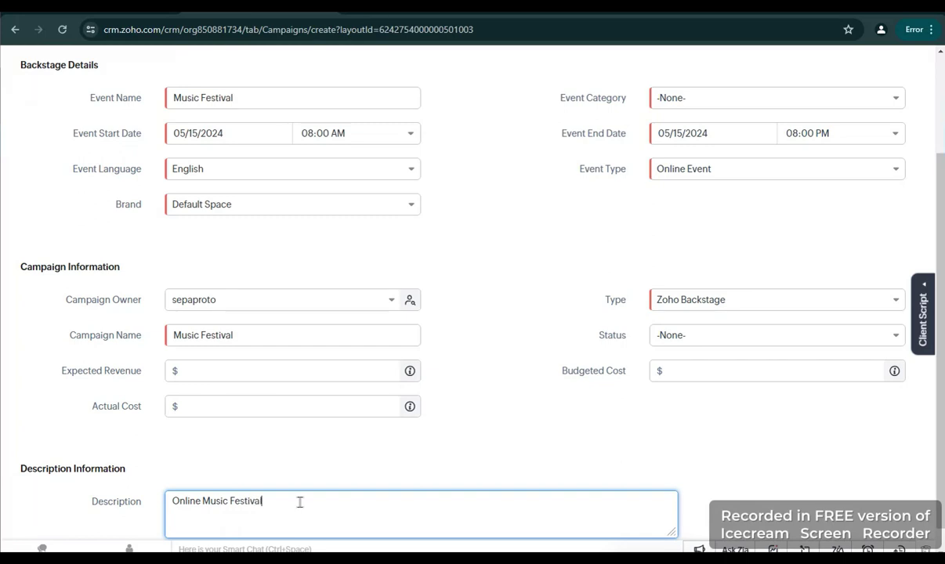
left_click(506, 430)
scroll(557, 415, "up", 2)
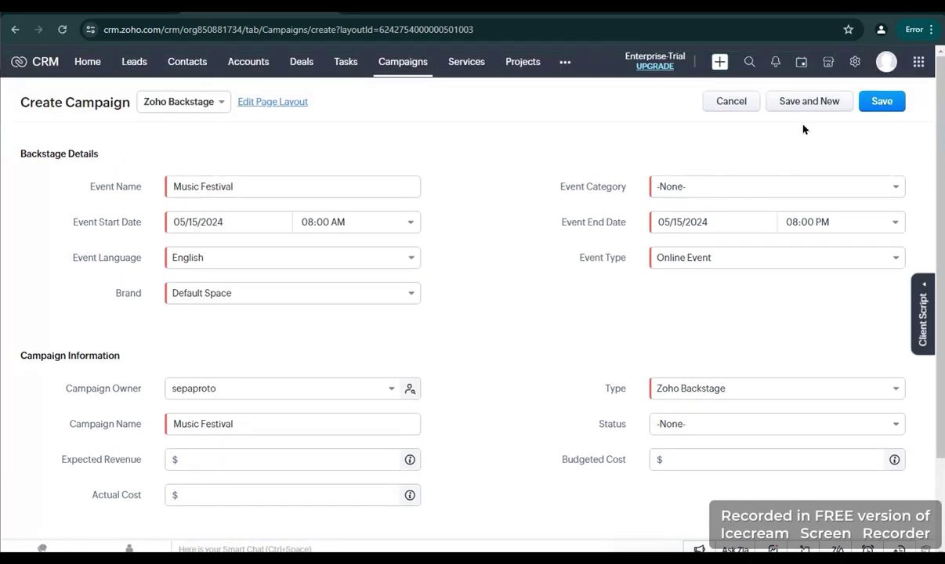
Set the event category to Entertainment & Humor and save the campaign
left_click(894, 109)
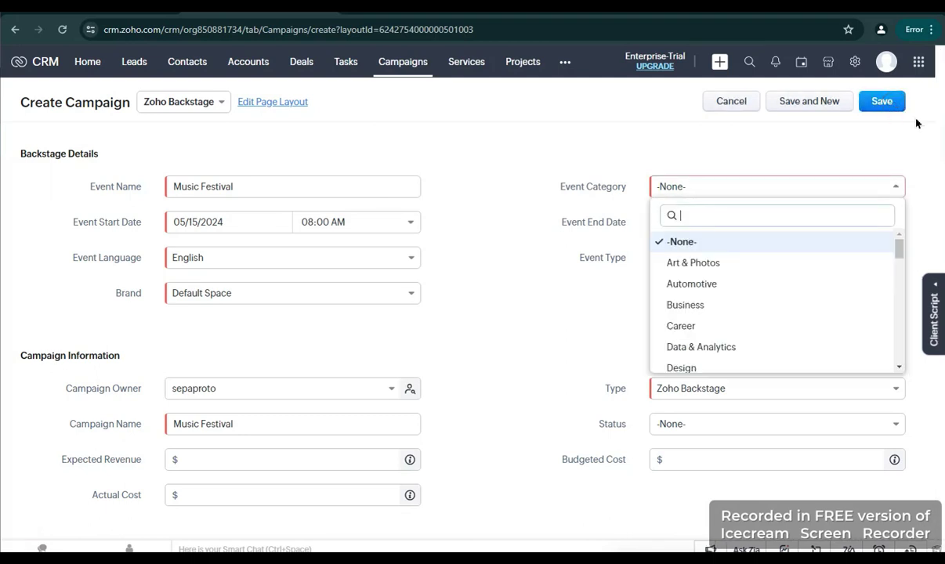
left_click(726, 181)
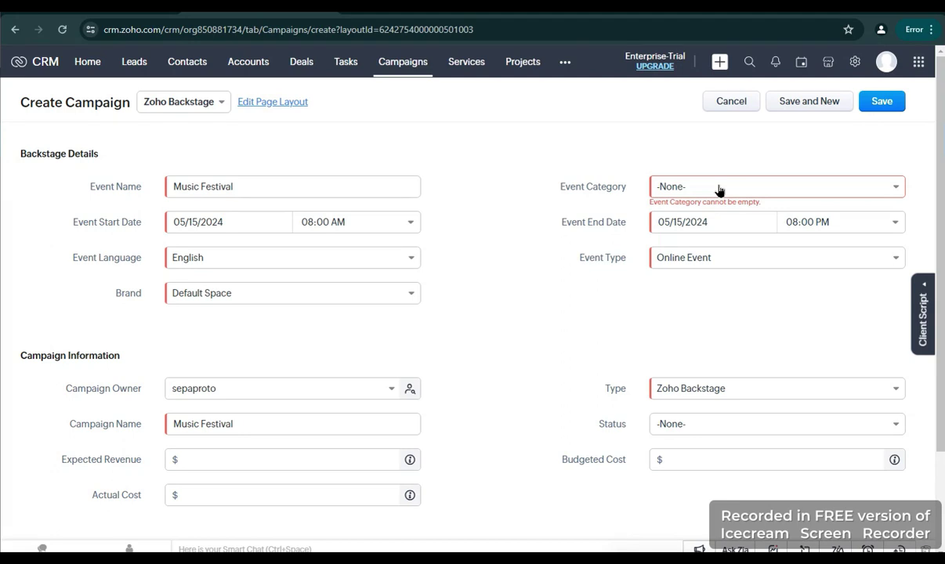
left_click(717, 188)
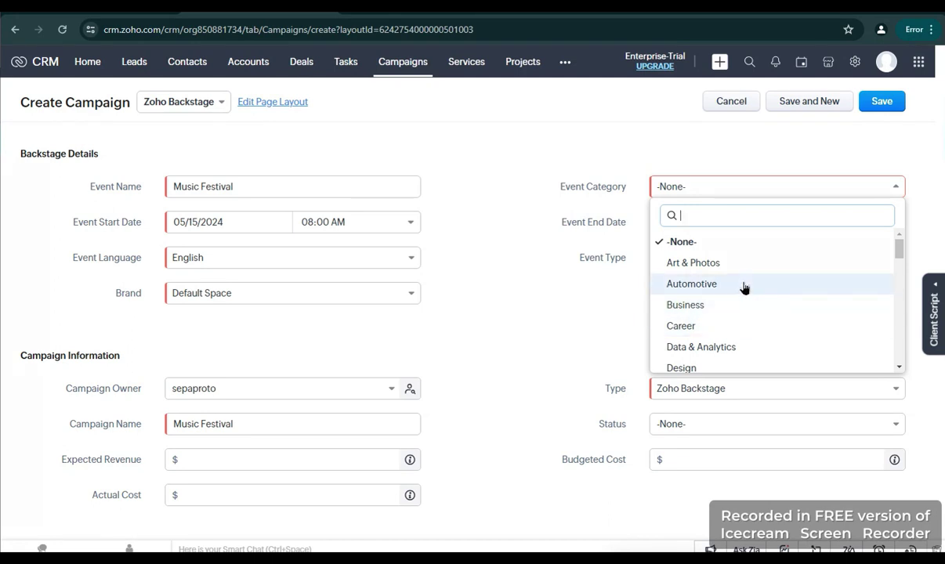
scroll(742, 285, "down", 2)
scroll(745, 286, "down", 4)
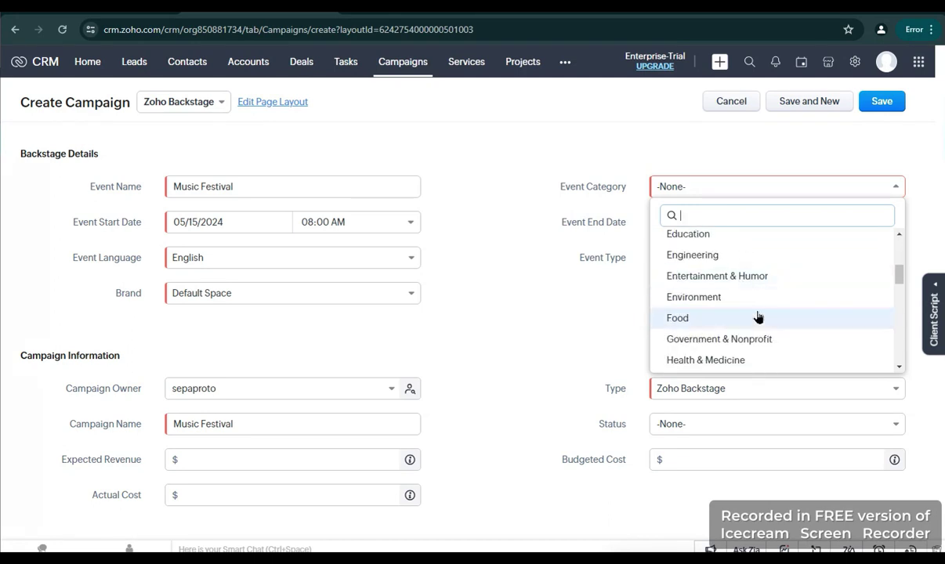
left_click(763, 282)
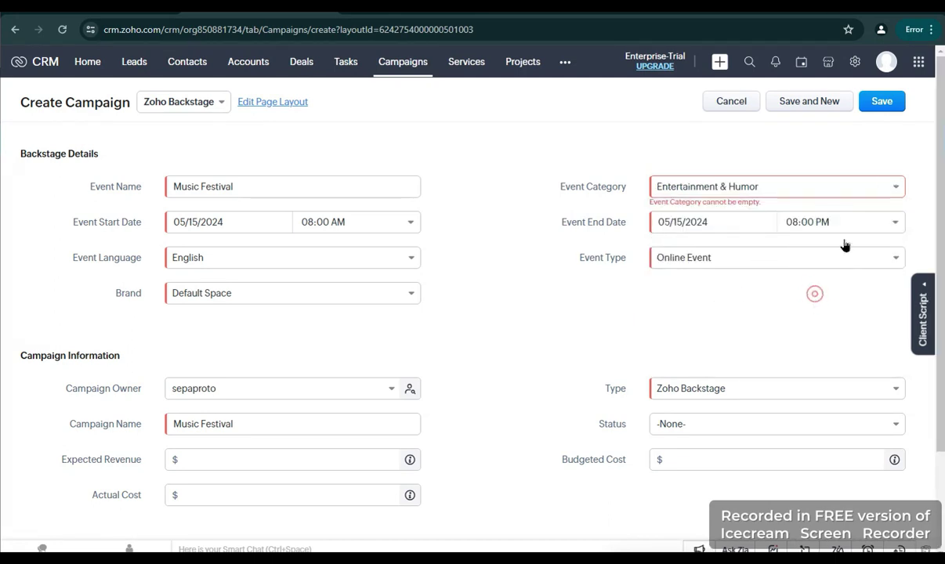
left_click(897, 102)
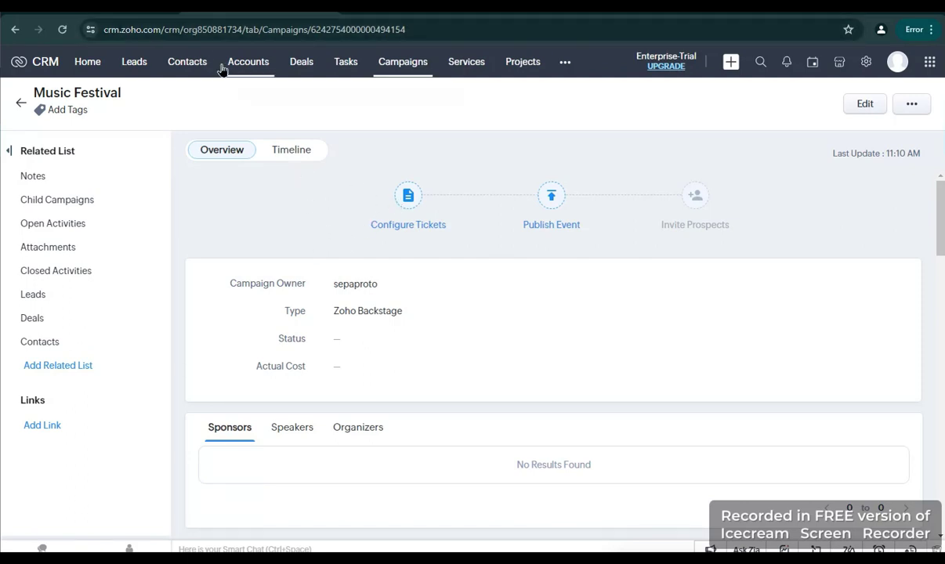
Try inviting prospects from the campaign's Contacts section, then go to Configure Tickets
scroll(466, 335, "down", 10)
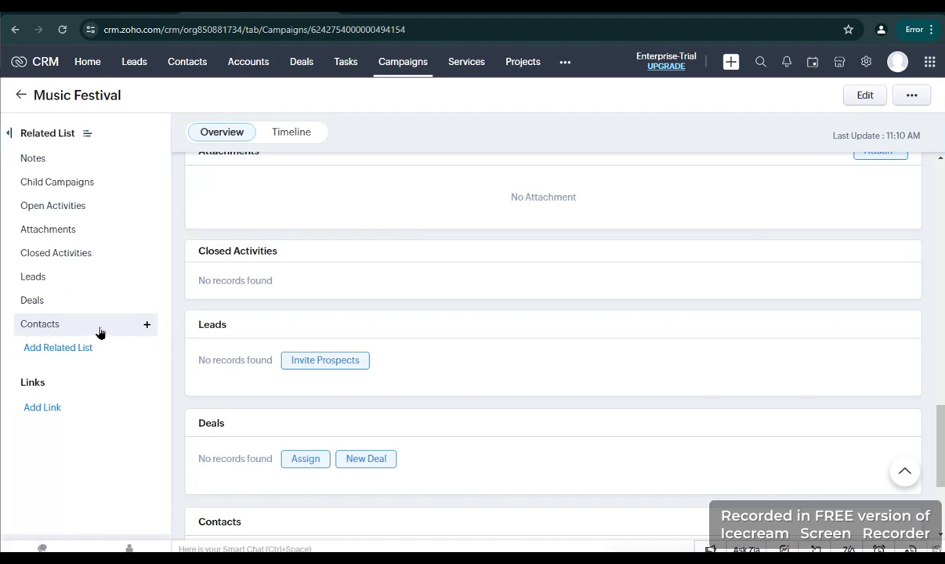
left_click(70, 323)
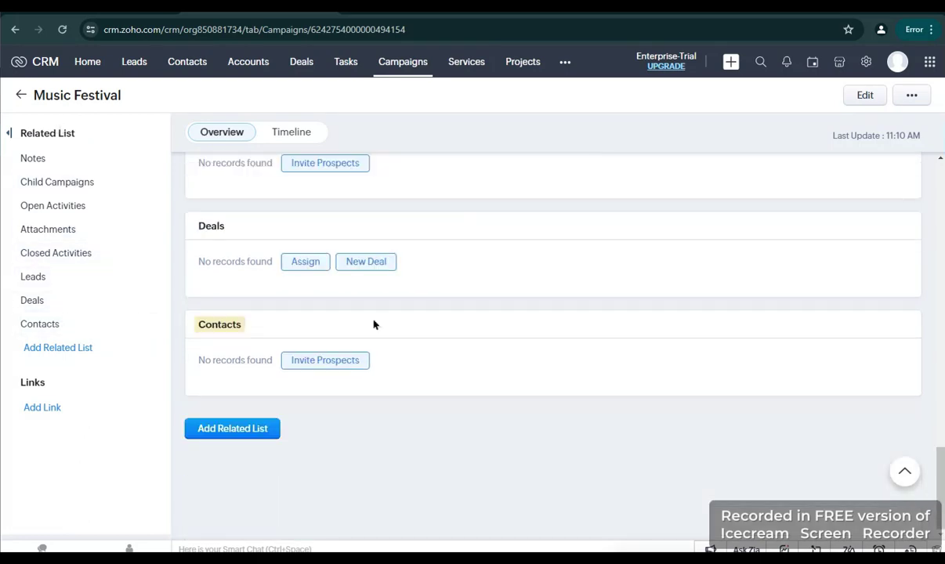
left_click(330, 363)
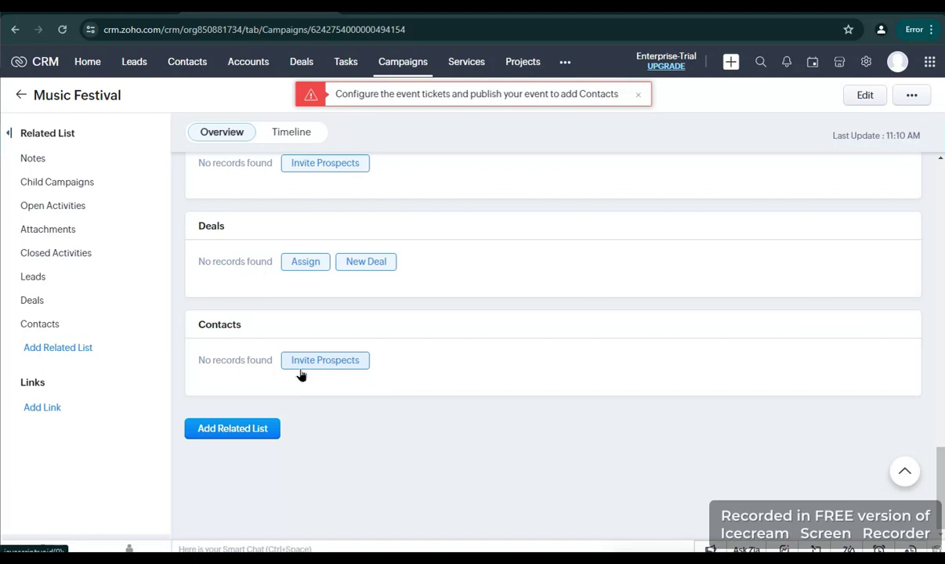
scroll(329, 313, "up", 10)
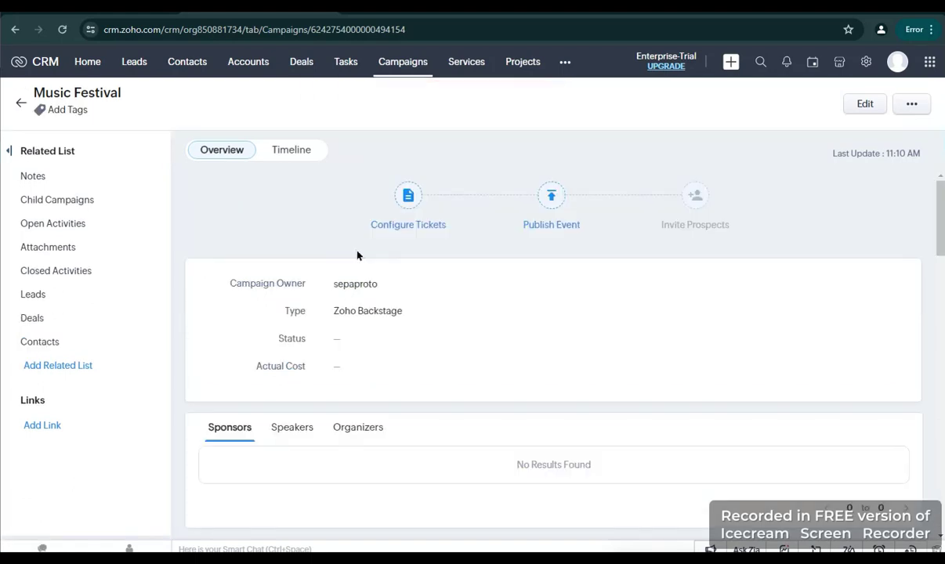
left_click(420, 225)
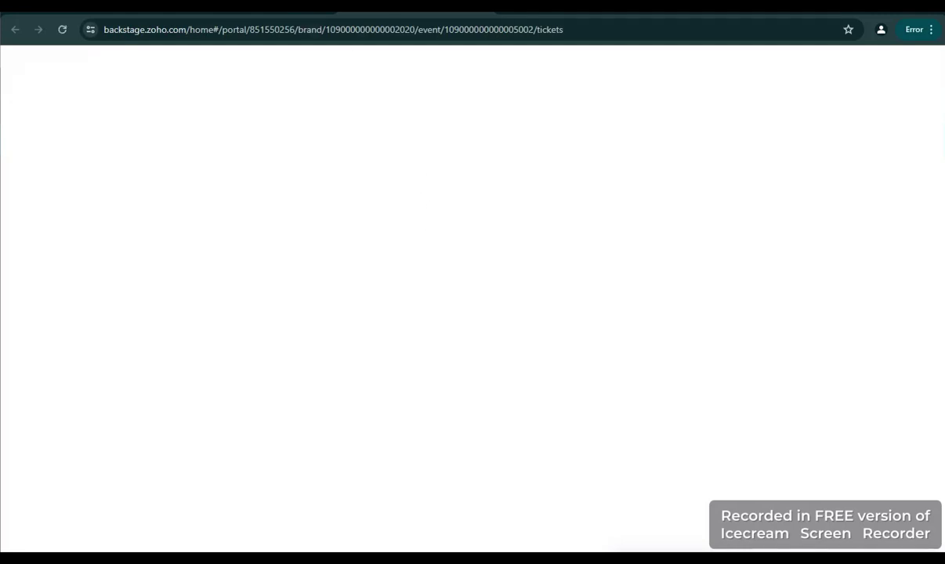
Switch to the Backstage Events list and open the Music Festival event
left_click(270, 12)
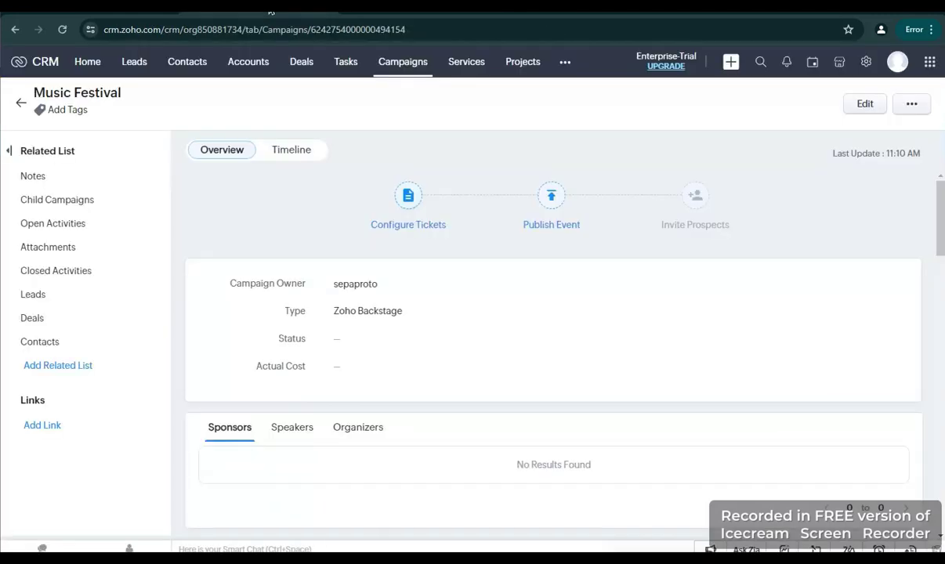
left_click(416, 9)
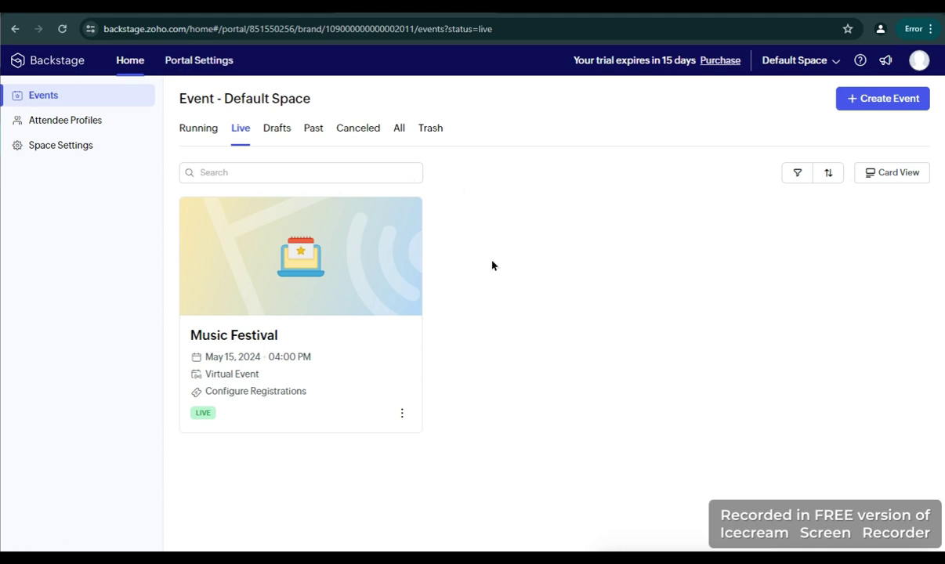
left_click(338, 260)
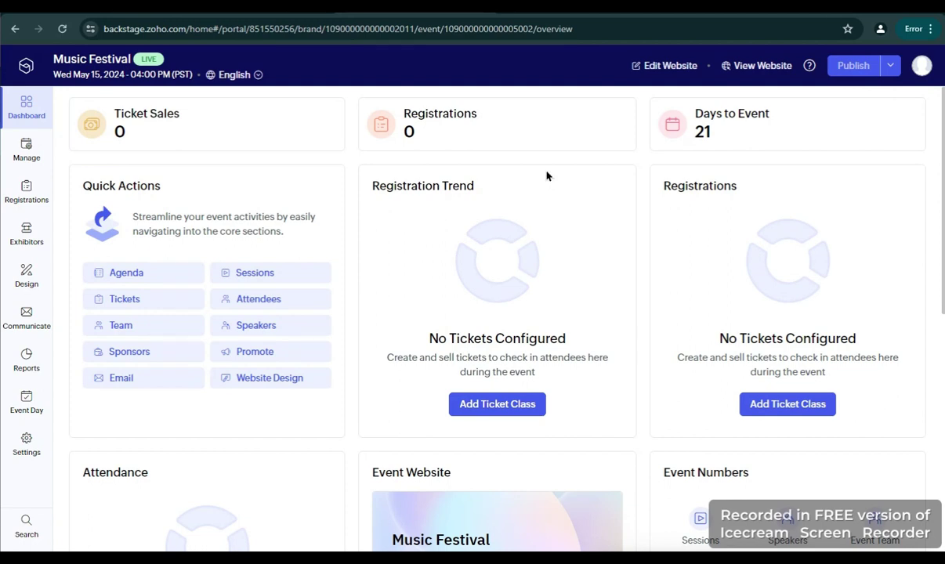
scroll(546, 182, "down", 2)
scroll(545, 235, "up", 2)
Create a new ticket class and name it Online Music Festival 2024
left_click(787, 402)
left_click(578, 403)
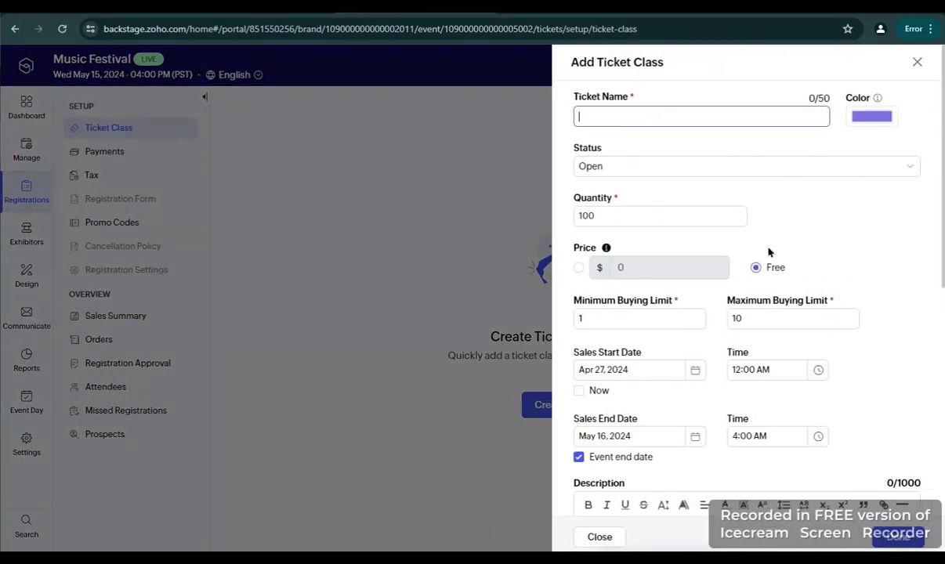
left_click(687, 119)
type("Online Music Festival 2024")
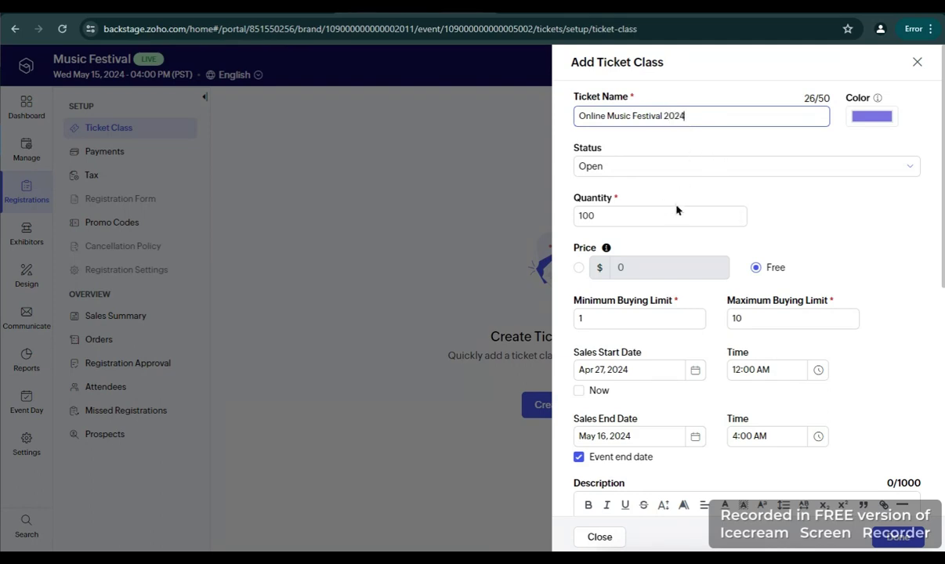
Change the ticket quantity from 100 to 90, leaving the price Free
left_click(736, 217)
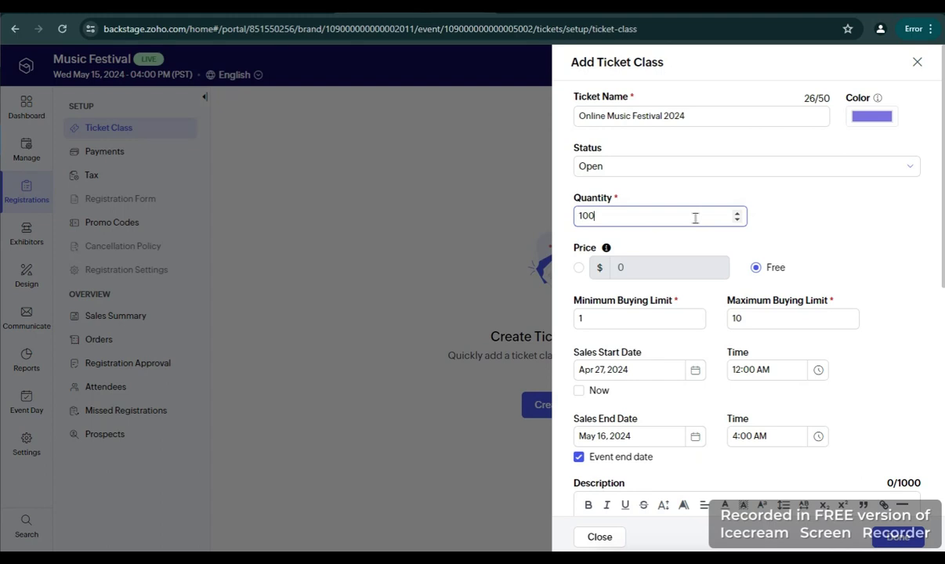
key("BackSpace")
key("BackSpace")
key("BackSpace")
type("90")
scroll(705, 214, "down", 1)
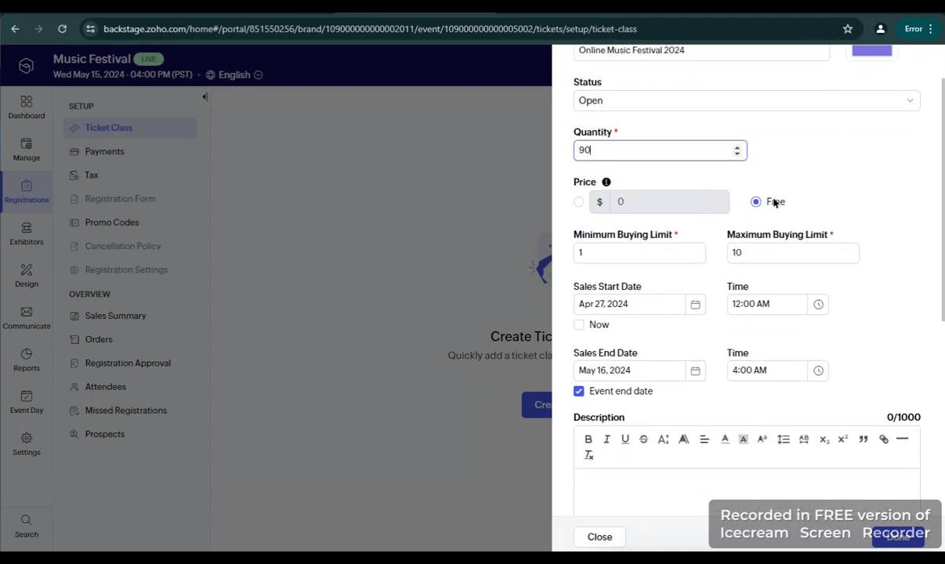
scroll(816, 210, "up", 1)
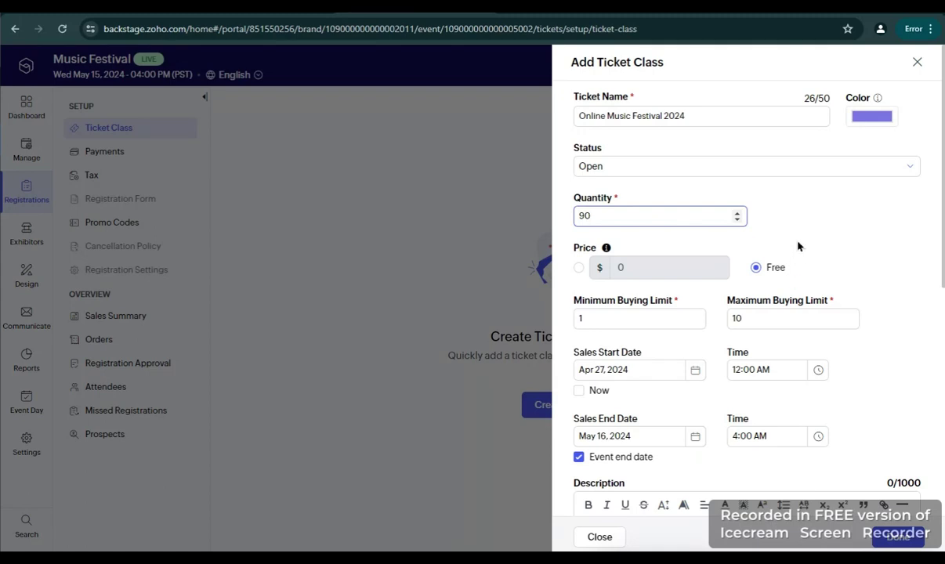
scroll(801, 243, "down", 1)
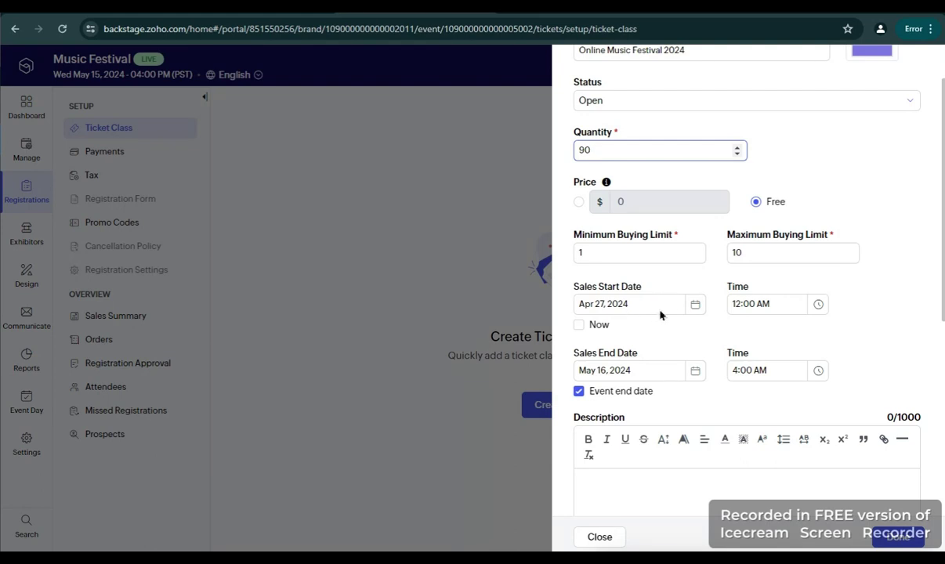
Set the ticket sales start time to 9:00 AM on Apr 27, 2024
left_click(815, 307)
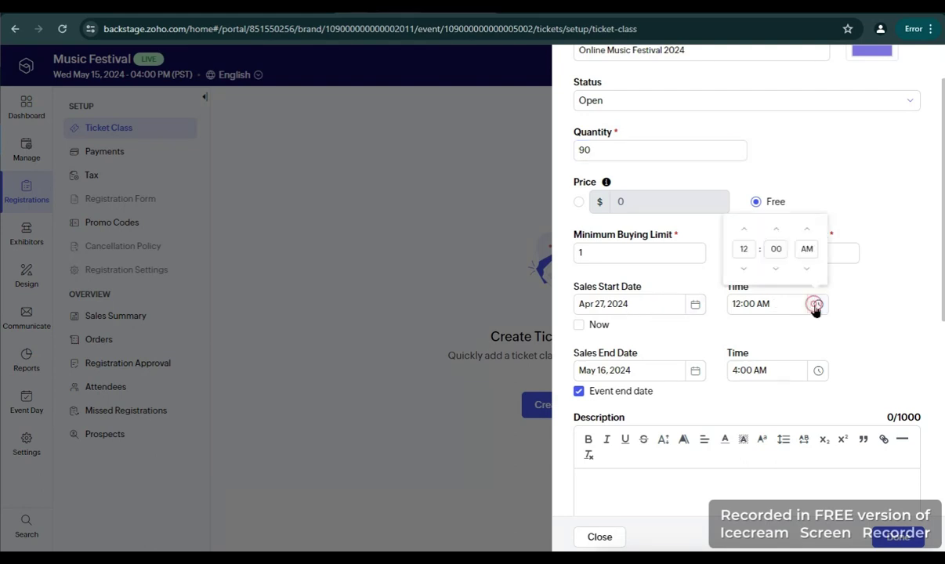
left_click(746, 234)
left_click(746, 234)
left_click(747, 234)
left_click(747, 235)
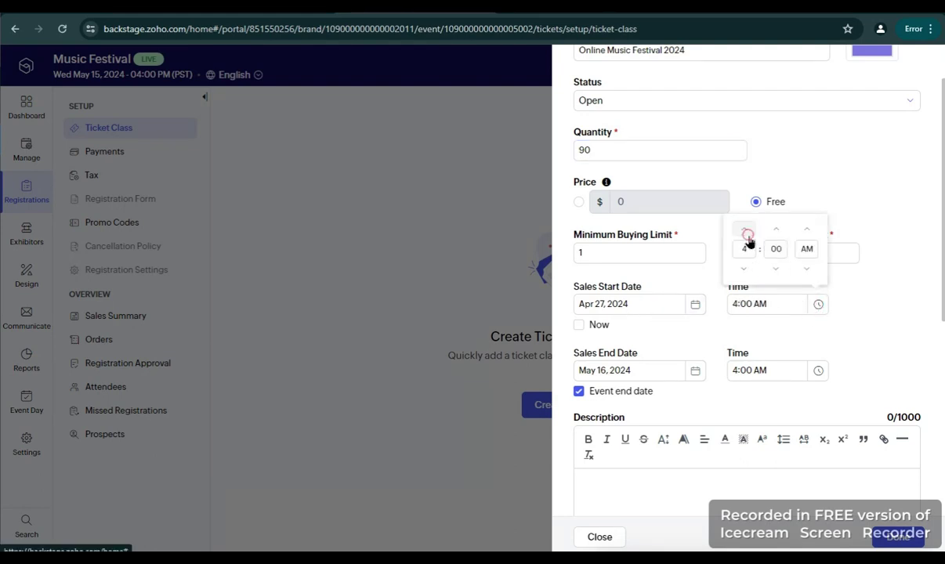
left_click(746, 234)
left_click(747, 234)
left_click(746, 234)
left_click(747, 234)
left_click(746, 234)
left_click(836, 275)
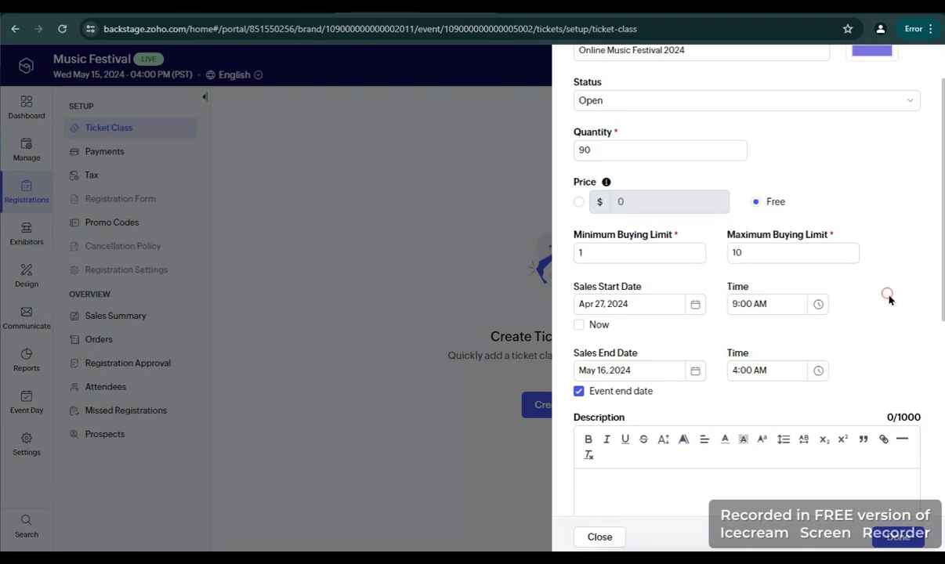
scroll(725, 343, "down", 1)
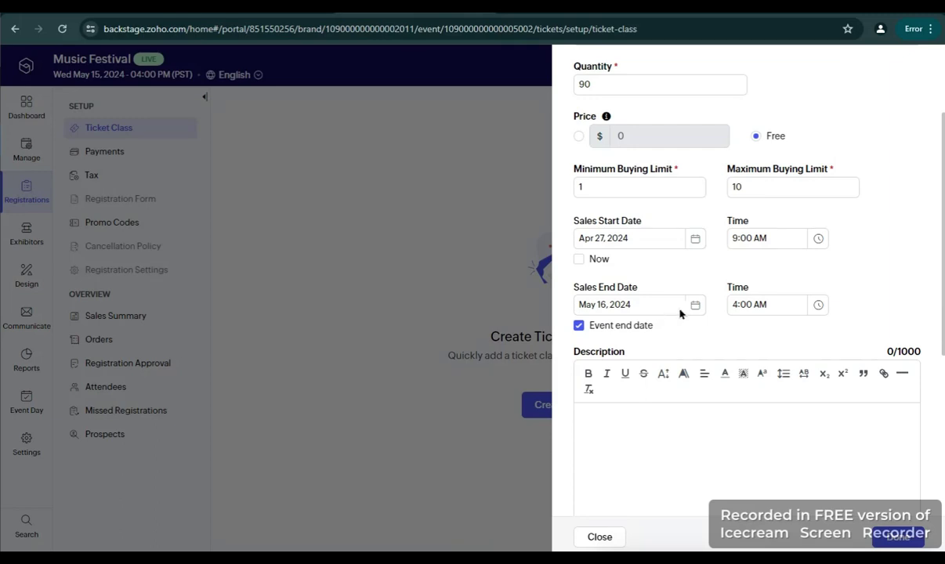
Set the sales end date to May 10 with a 12:00 PM end time
left_click(695, 305)
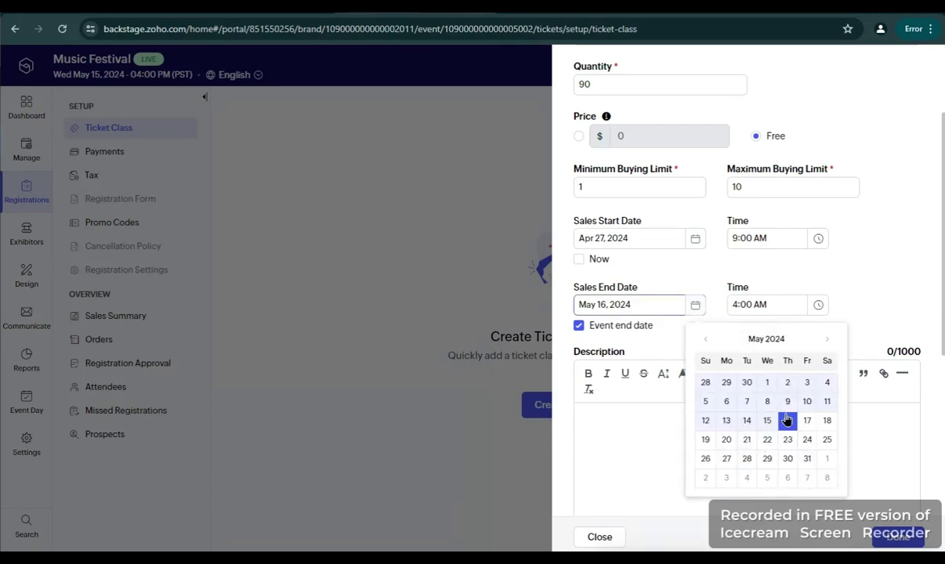
left_click(807, 401)
left_click(817, 305)
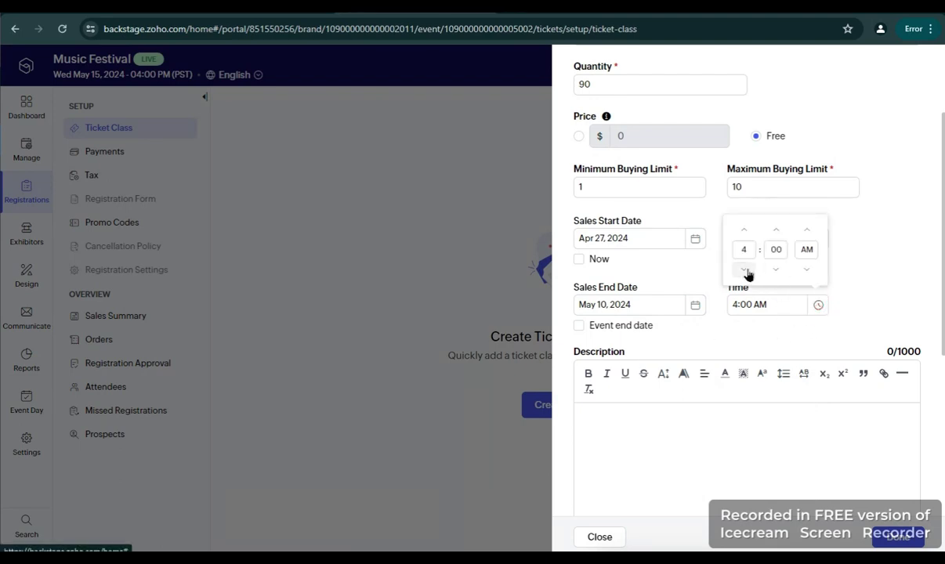
left_click(745, 232)
left_click(744, 232)
left_click(744, 232)
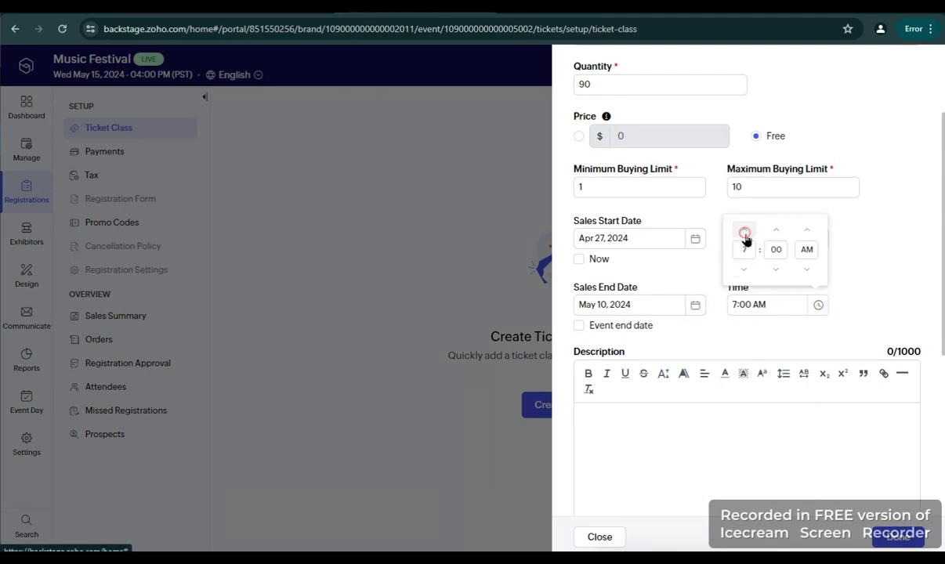
left_click(744, 232)
left_click(744, 231)
left_click(745, 232)
left_click(744, 232)
left_click(745, 232)
left_click(744, 232)
left_click(743, 269)
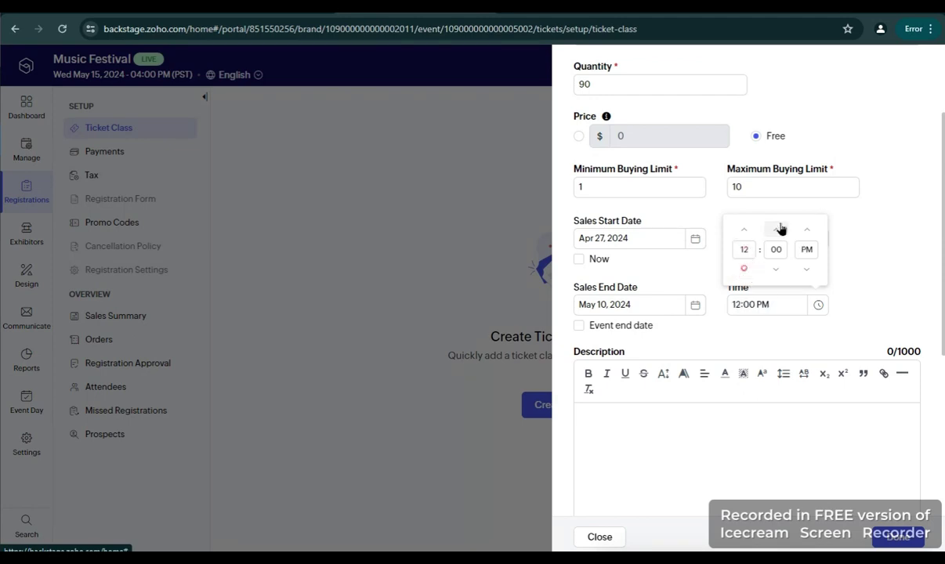
left_click(859, 292)
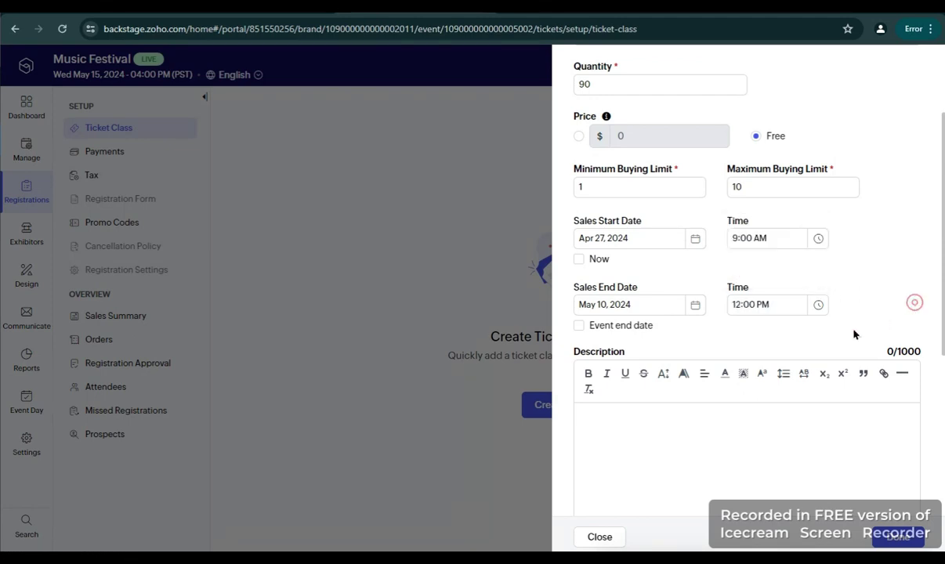
Toggle the end-sales-with-event option so sales close May 15, 2024 at 4:00 AM
left_click(611, 333)
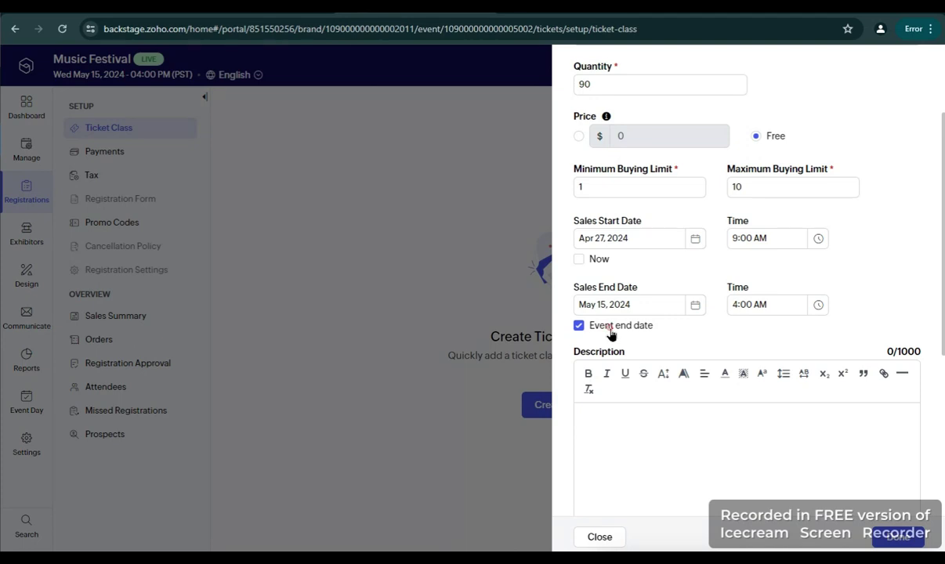
left_click(611, 333)
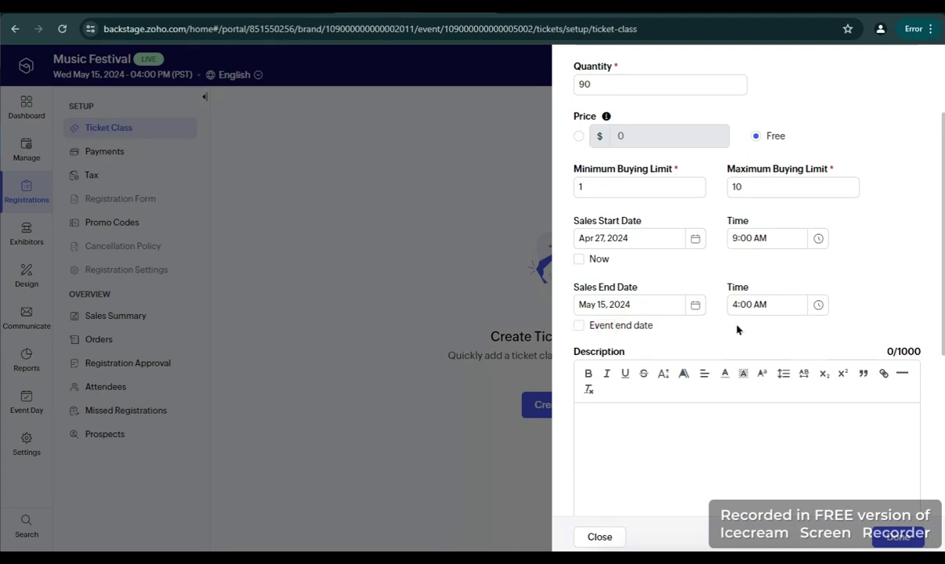
left_click(612, 333)
left_click(611, 333)
left_click(611, 333)
left_click(614, 332)
Enter 'Music Festival Free ticket' as the free ticket's description
scroll(659, 283, "down", 2)
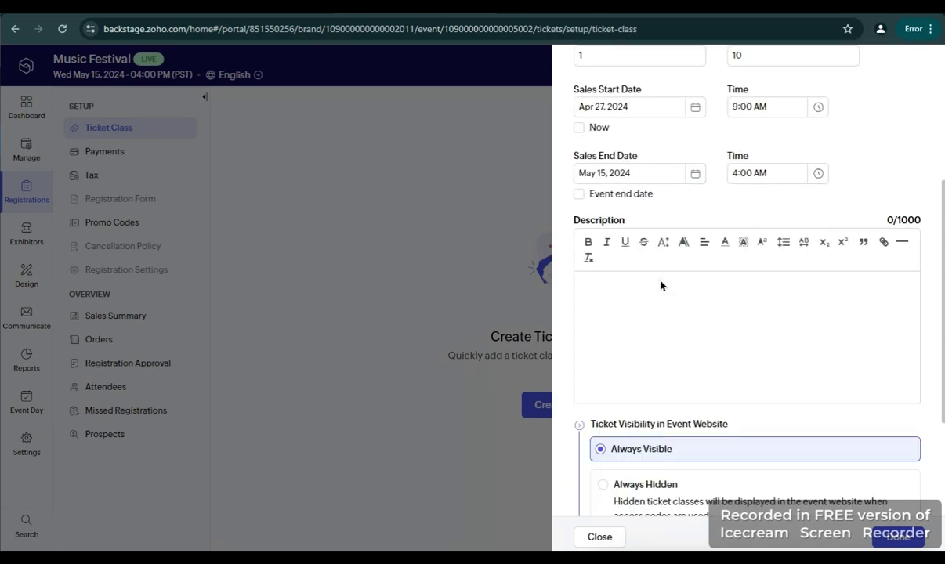
scroll(660, 278, "up", 2)
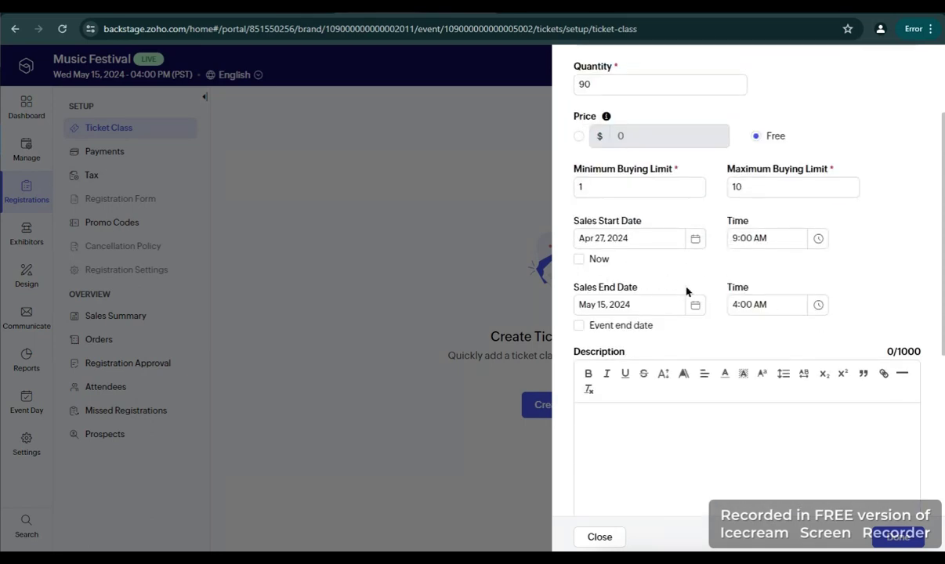
scroll(712, 323, "down", 3)
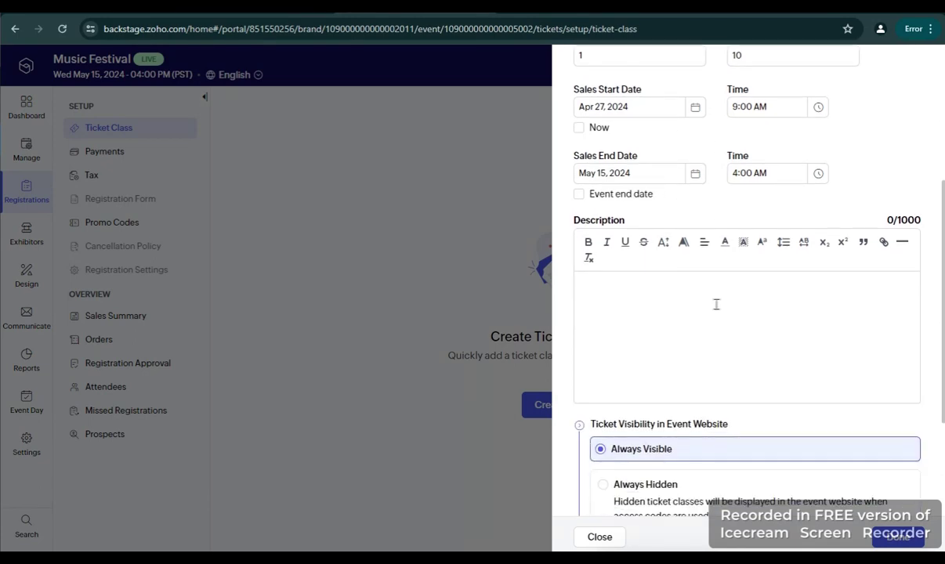
scroll(730, 308, "down", 1)
left_click(674, 251)
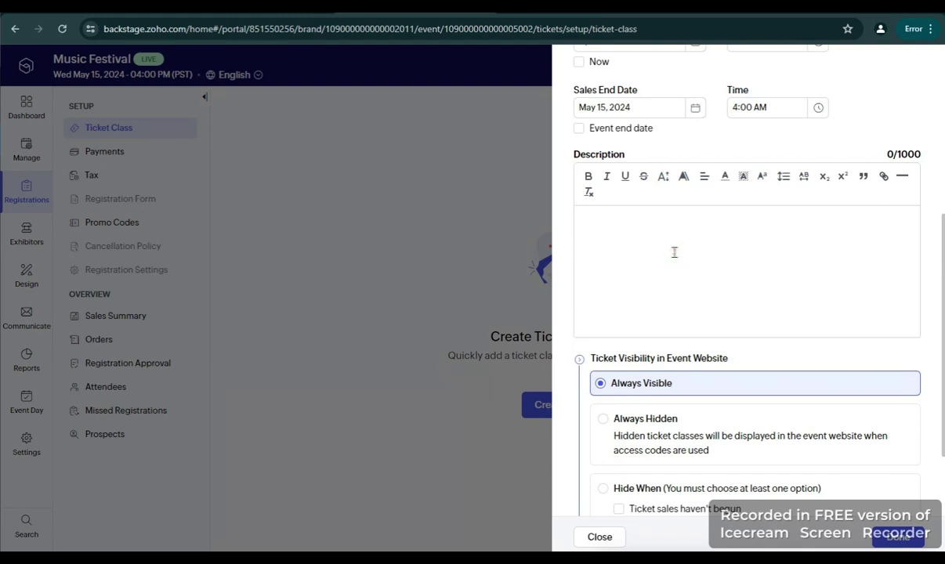
type("Musick")
key("BackSpace")
type("T")
type("estival")
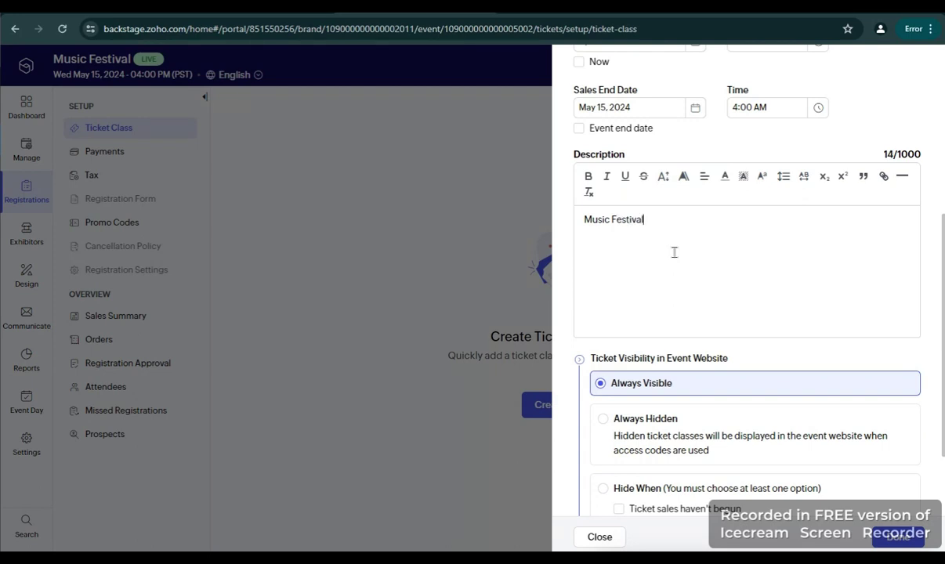
type(" Free ticket")
Hide the ticket from the website once sales are sold out, and save the ticket class
scroll(687, 295, "down", 2)
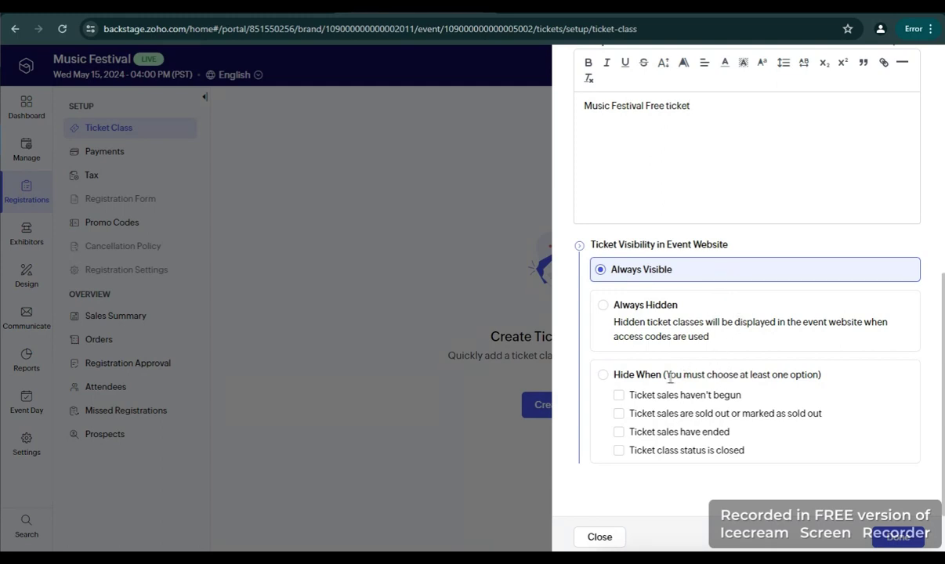
left_click(605, 378)
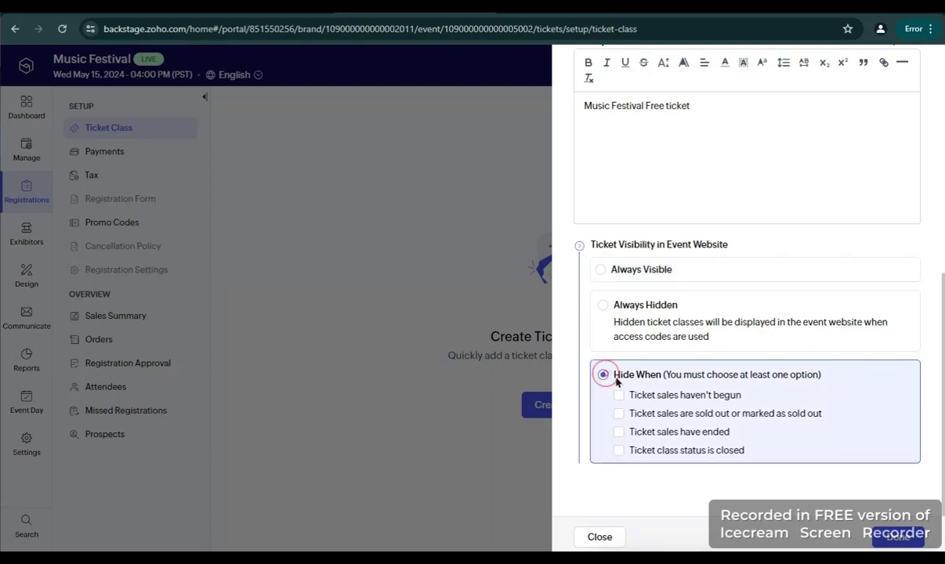
left_click(715, 418)
left_click(899, 536)
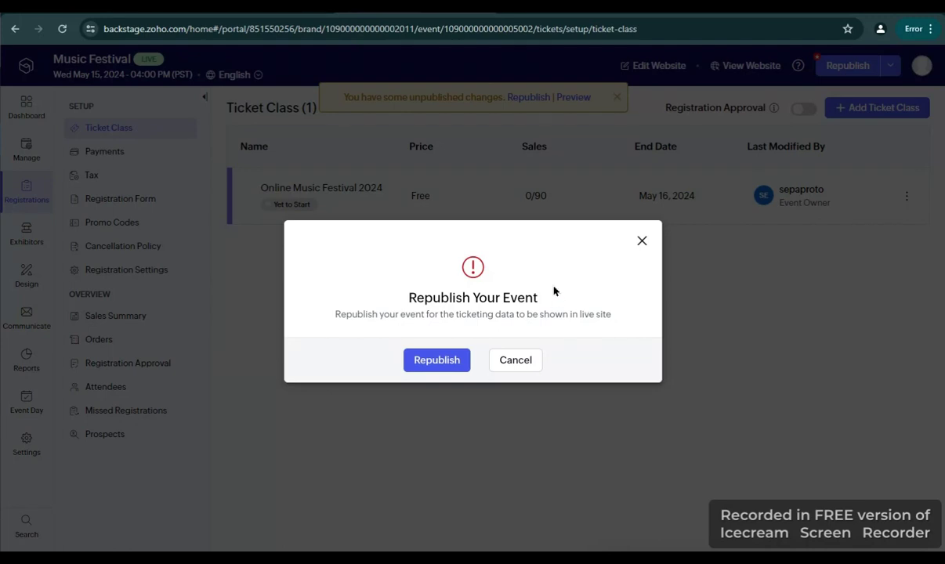
Republish the Music Festival event, publishing its unpublished ticket edits, and dismiss the confirmation
left_click(451, 367)
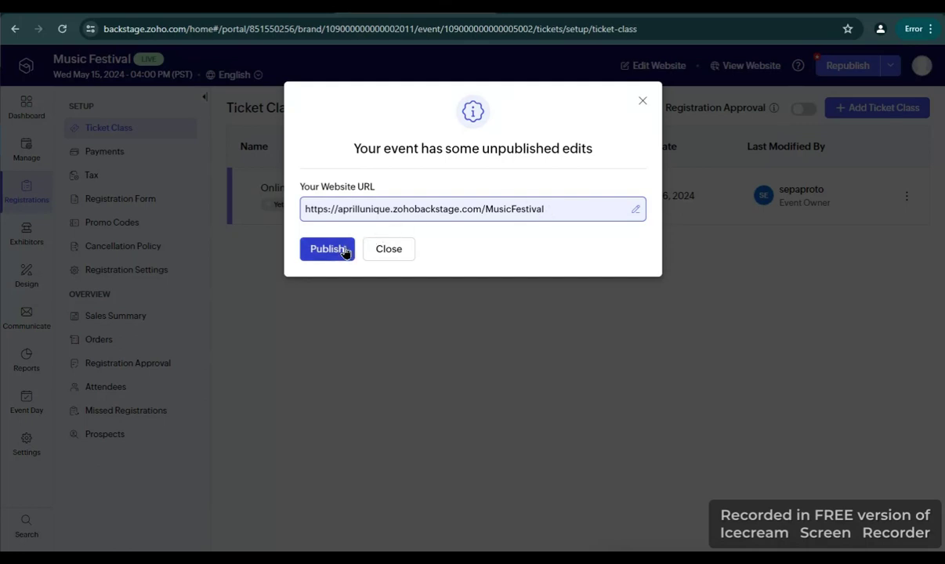
left_click(344, 251)
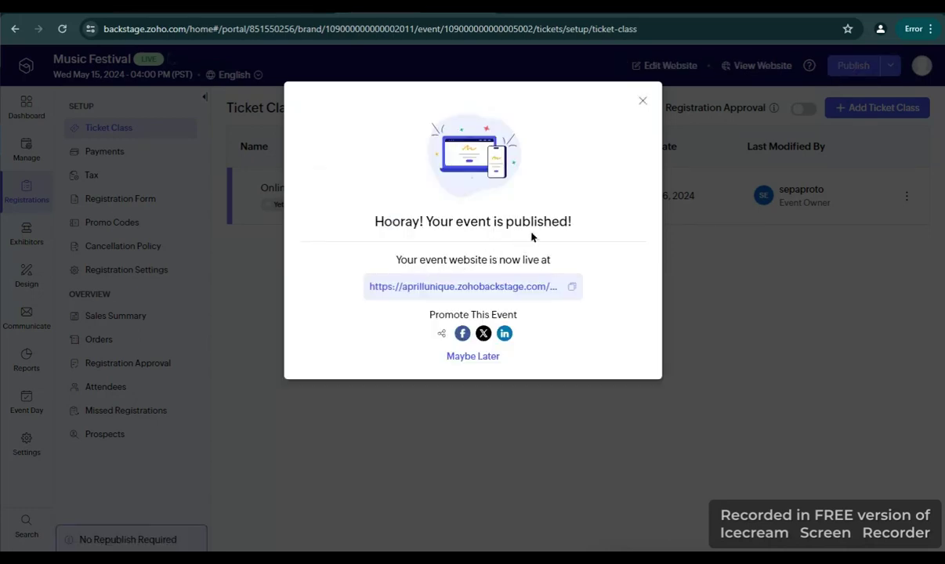
left_click(641, 100)
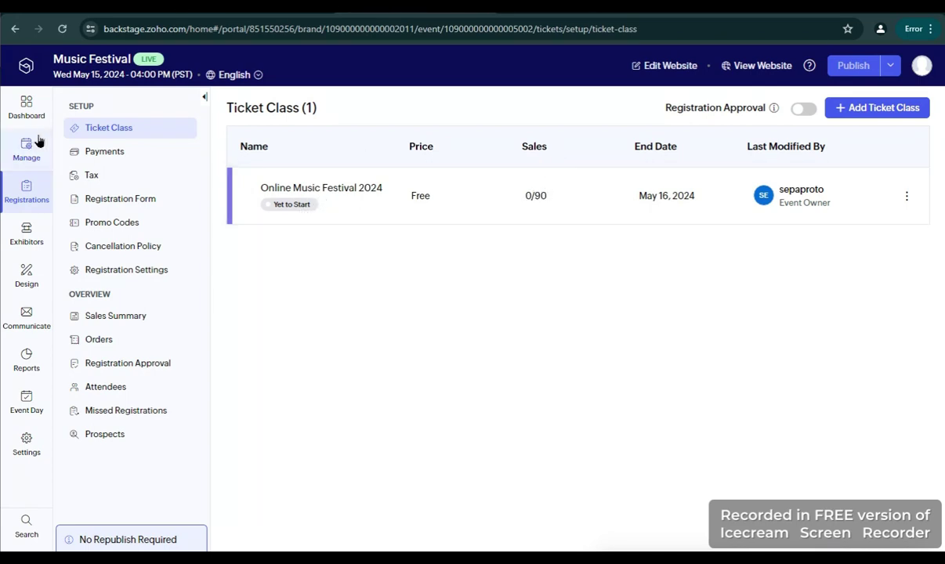
Review the Backstage event dashboard, then return to the Music Festival campaign in Zoho CRM
left_click(39, 110)
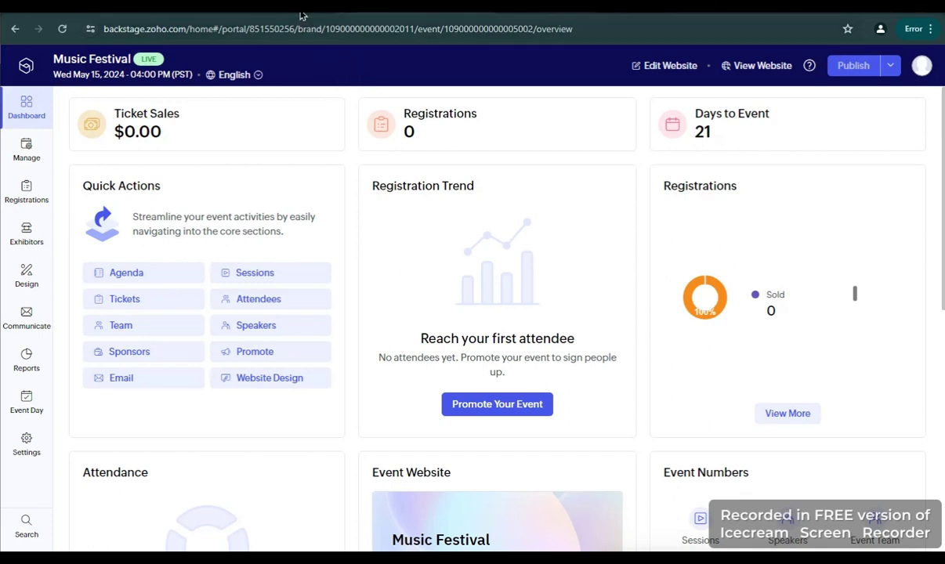
key("ctrl+Tab")
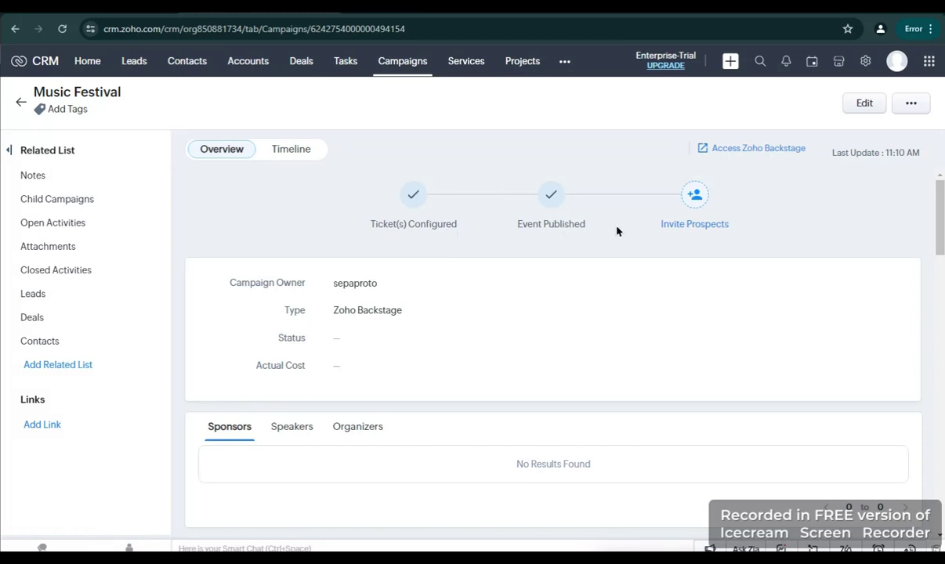
From the campaign's related lists, select the only listed contact to invite as a prospect
left_click(694, 196)
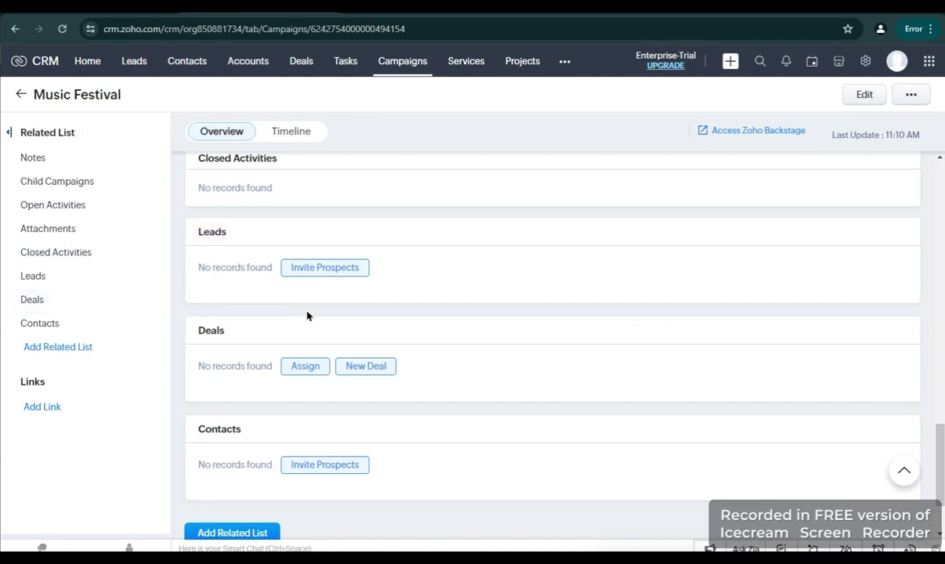
scroll(486, 388, "down", 2)
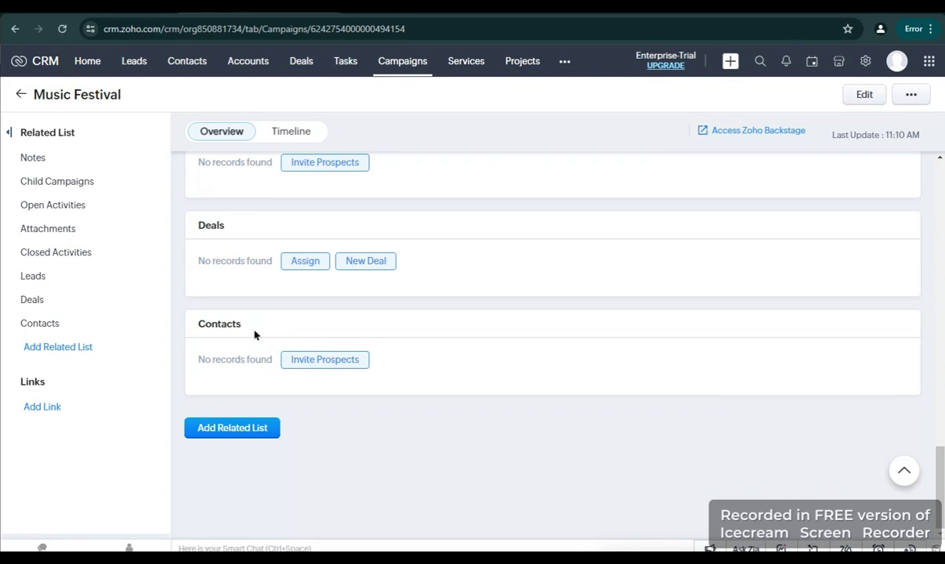
left_click_drag(246, 325, 197, 324)
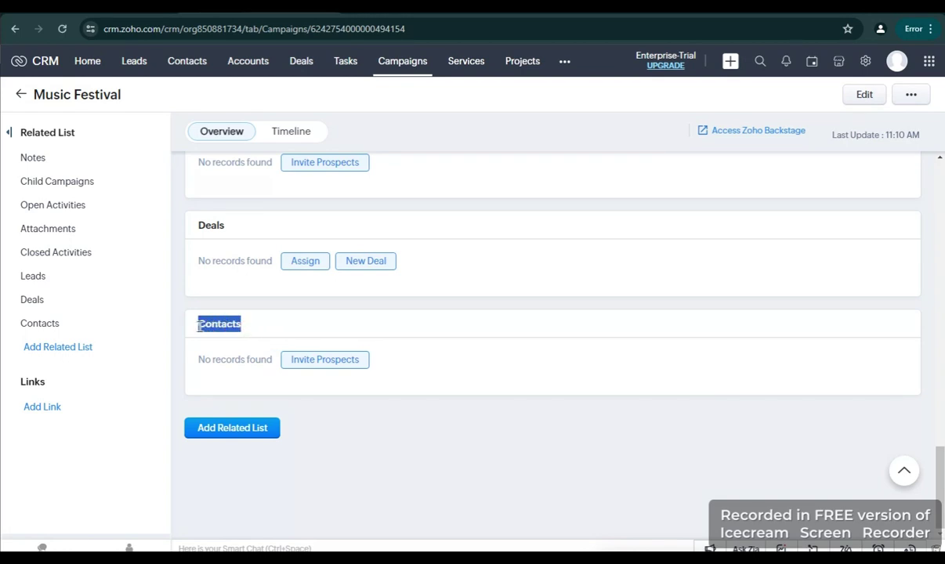
left_click(321, 362)
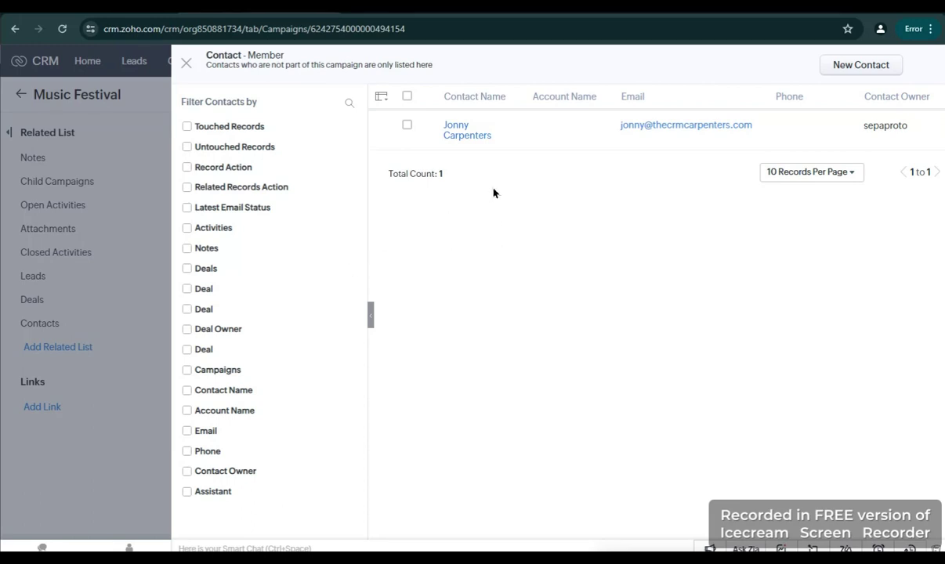
left_click(405, 126)
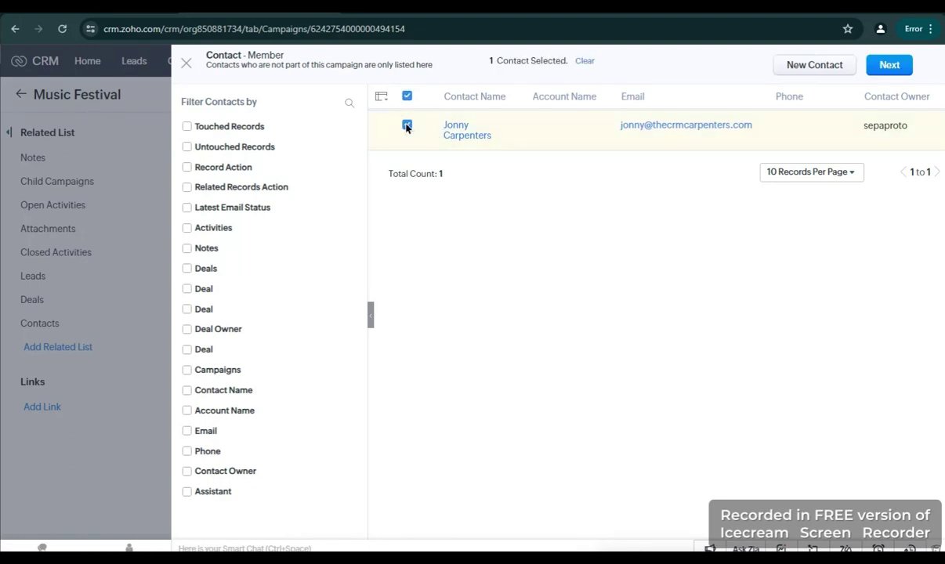
left_click(887, 68)
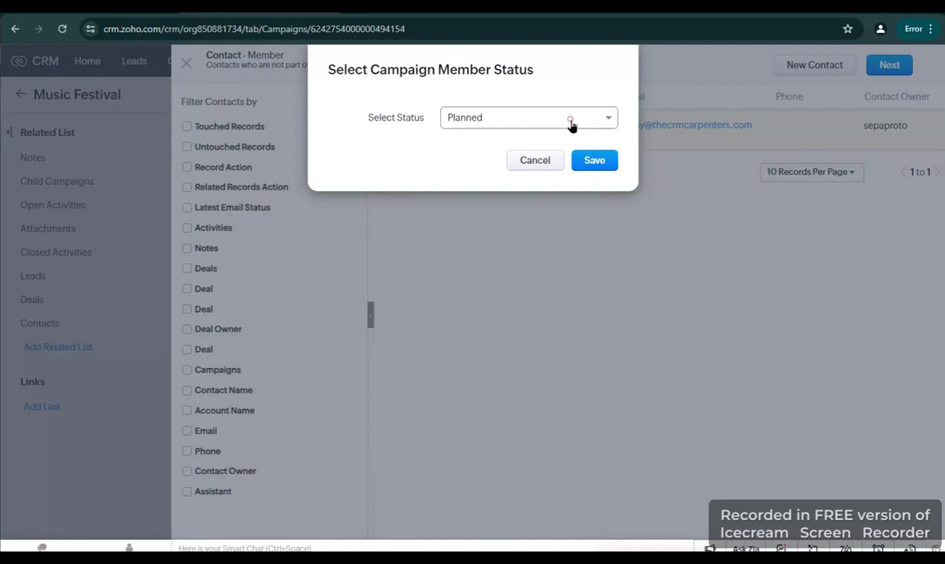
Save the contact's campaign member status as Invited and close the records-added confirmation
left_click(568, 124)
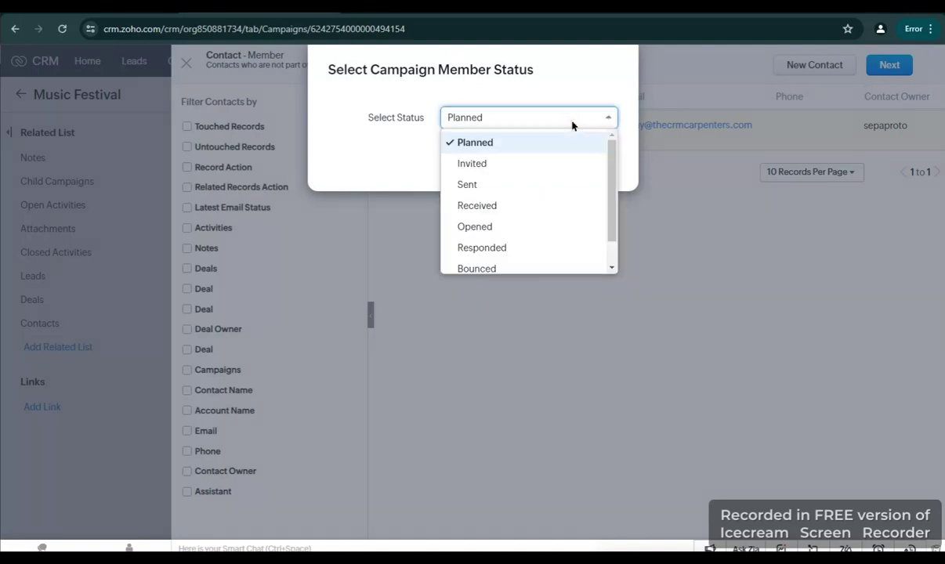
left_click(554, 164)
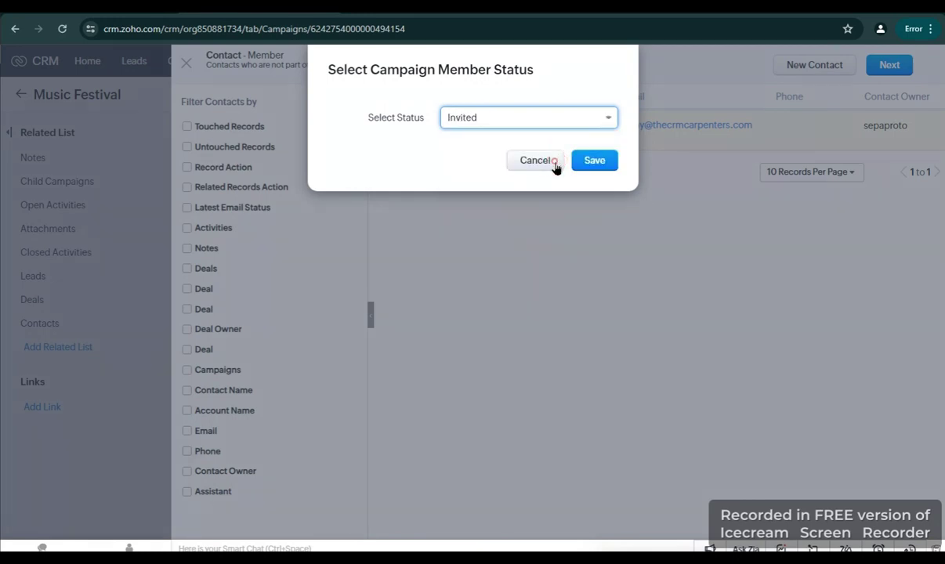
left_click(615, 165)
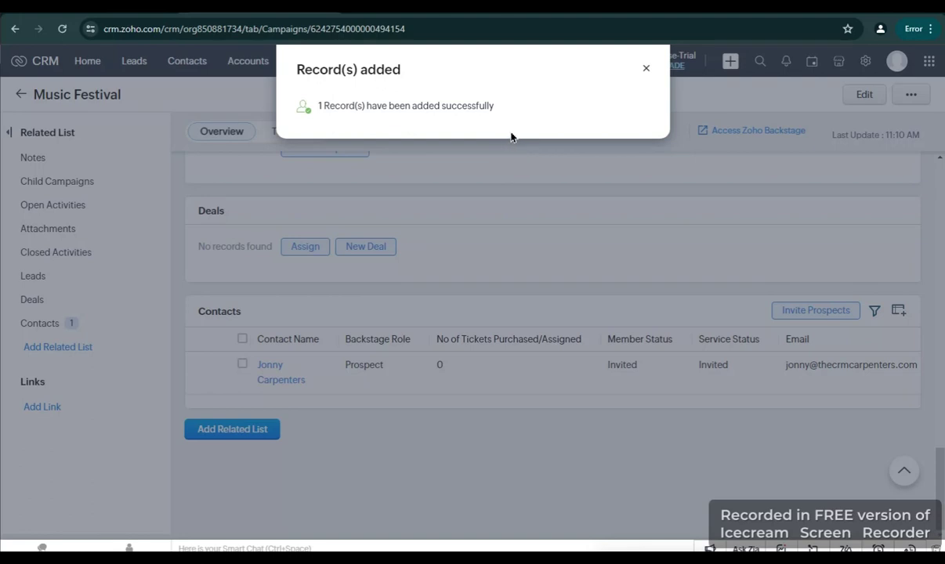
left_click(645, 73)
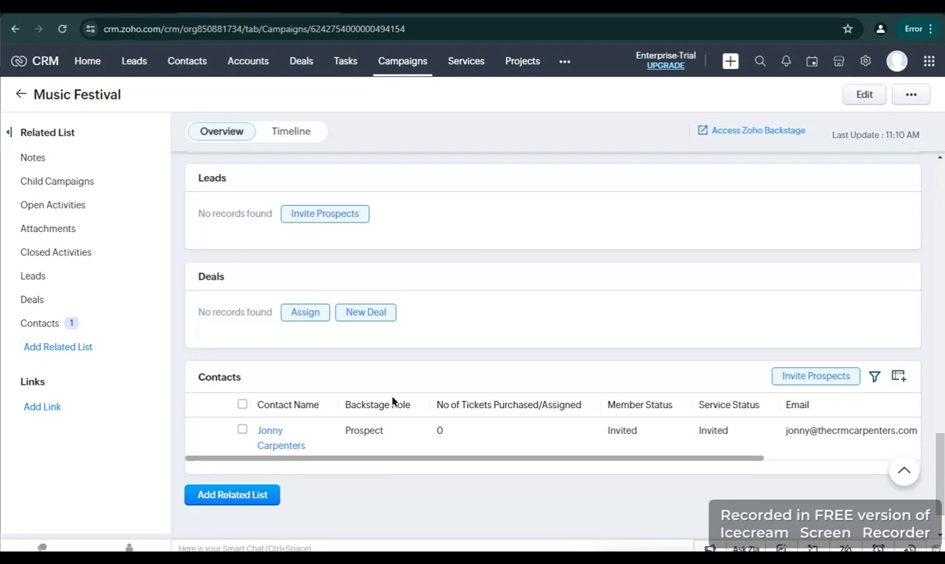
scroll(395, 400, "down", 1)
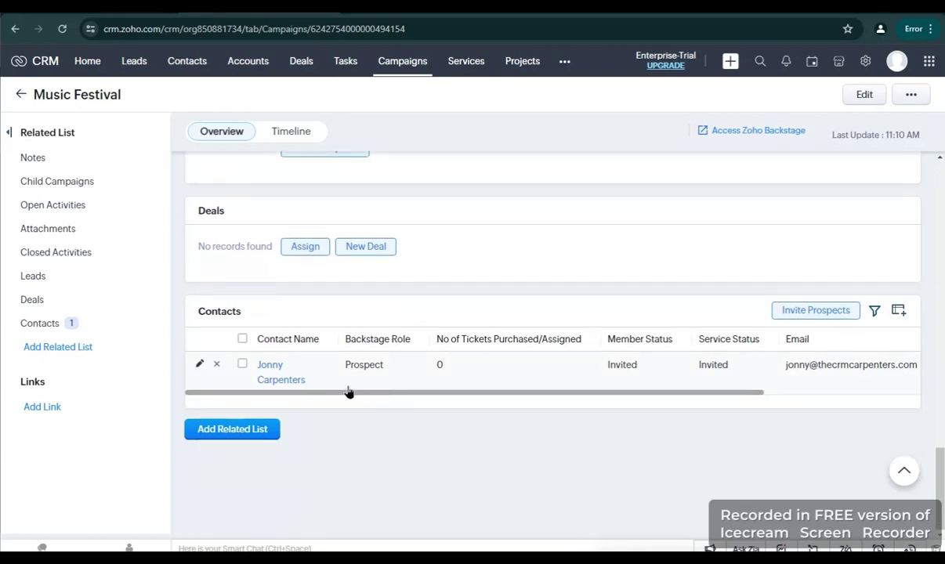
left_click_drag(394, 392, 355, 398)
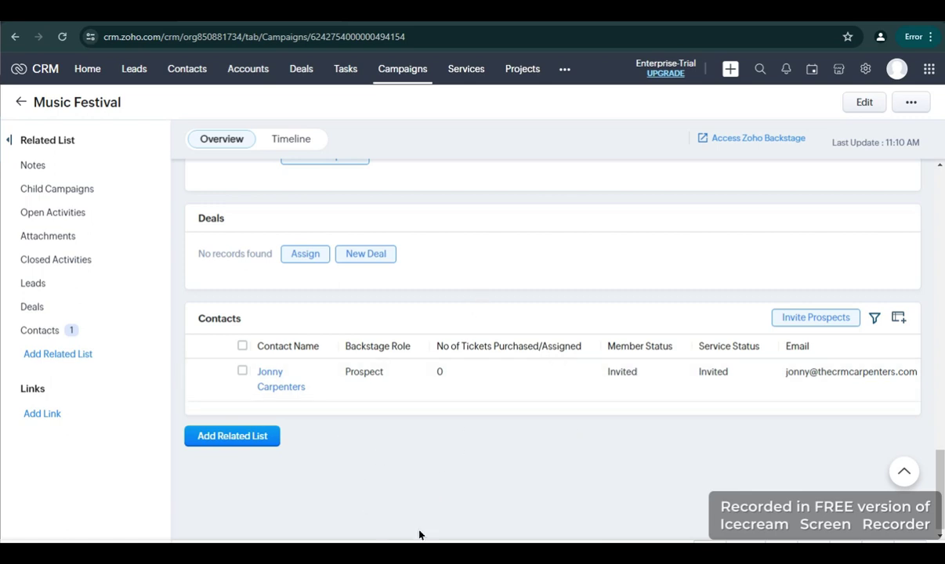
Sign up from the 'Are you interested in the Music Festival event?' invitation email in Zoho Mail
key("alt+Tab")
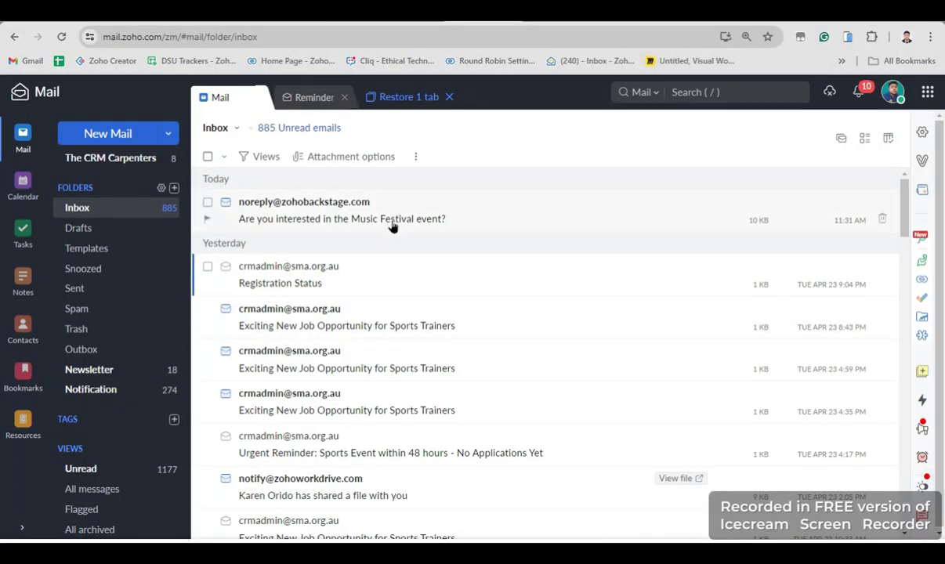
left_click(490, 219)
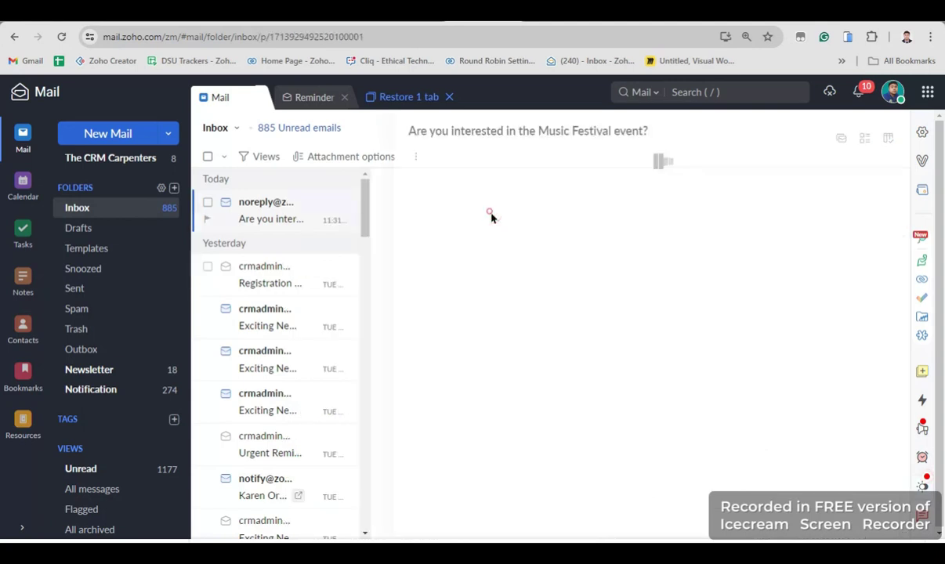
scroll(561, 235, "down", 3)
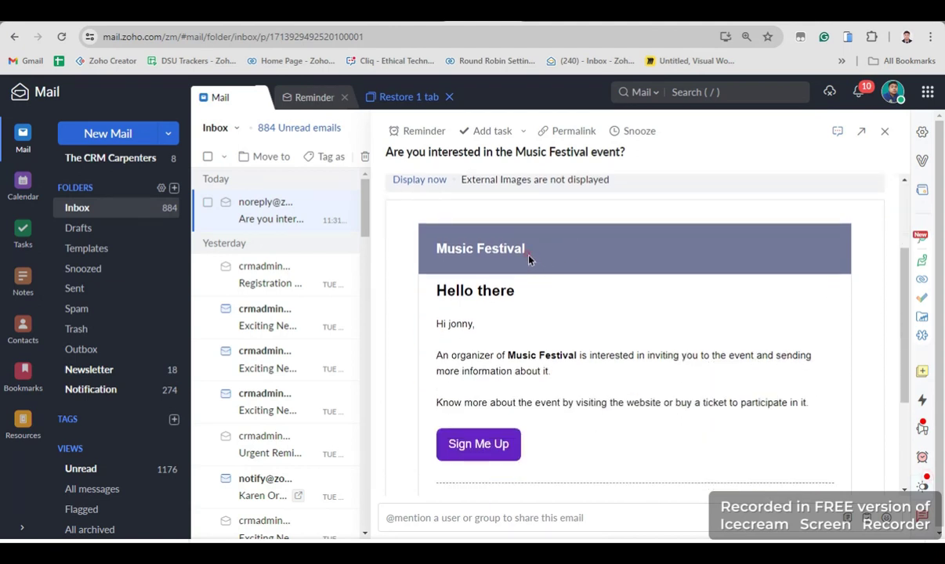
left_click_drag(529, 259, 439, 257)
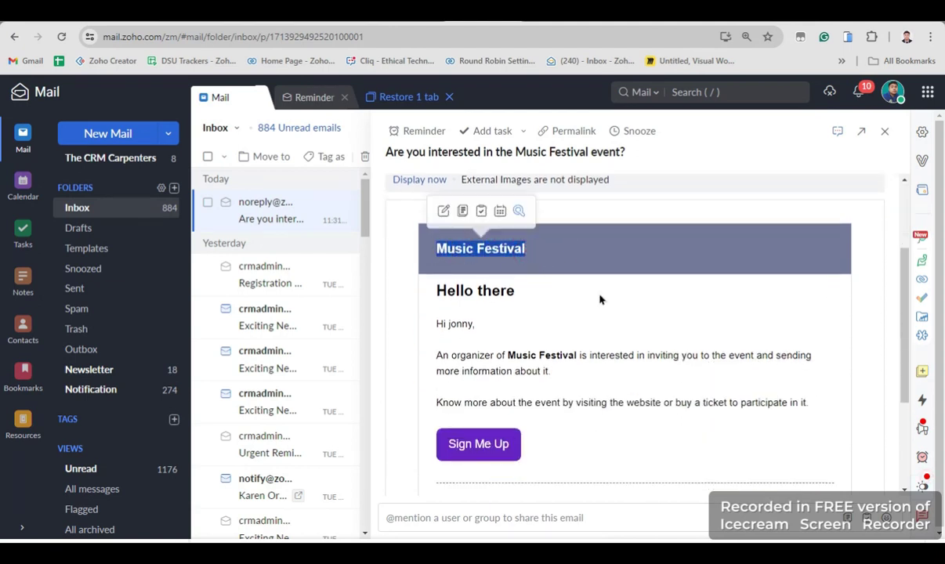
scroll(604, 309, "down", 1)
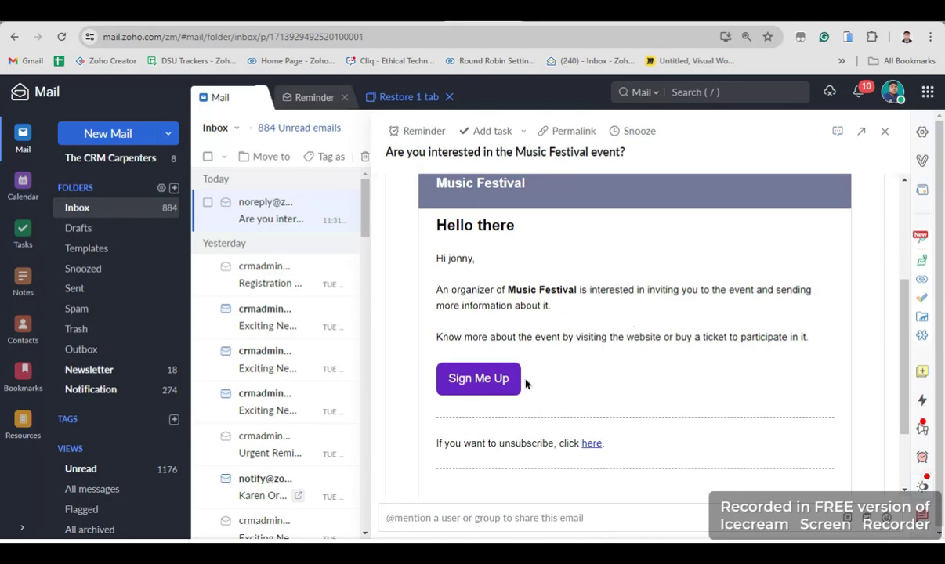
left_click(497, 386)
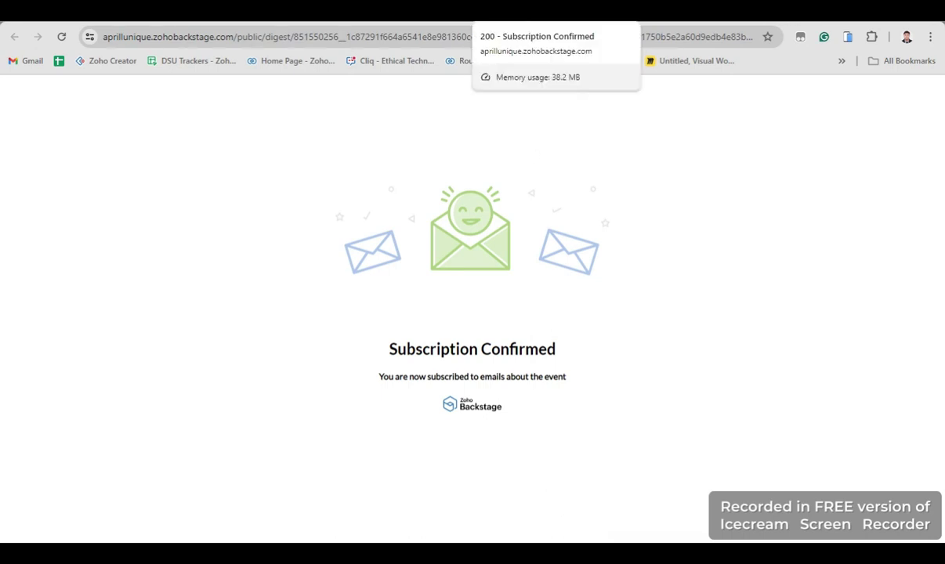
Register on the event page for one free Online Music Festival 2024 ticket and continue to attendee details
key("ctrl+w")
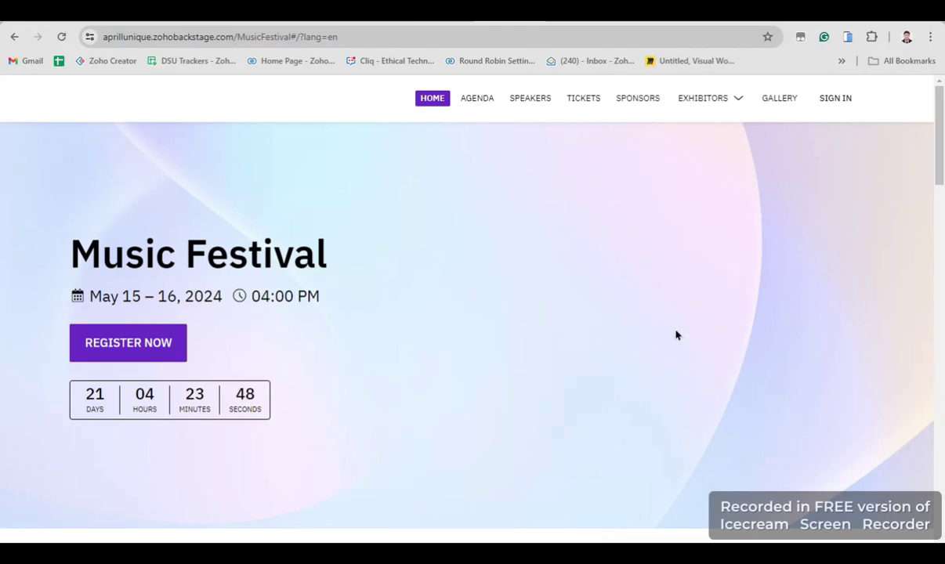
left_click(156, 354)
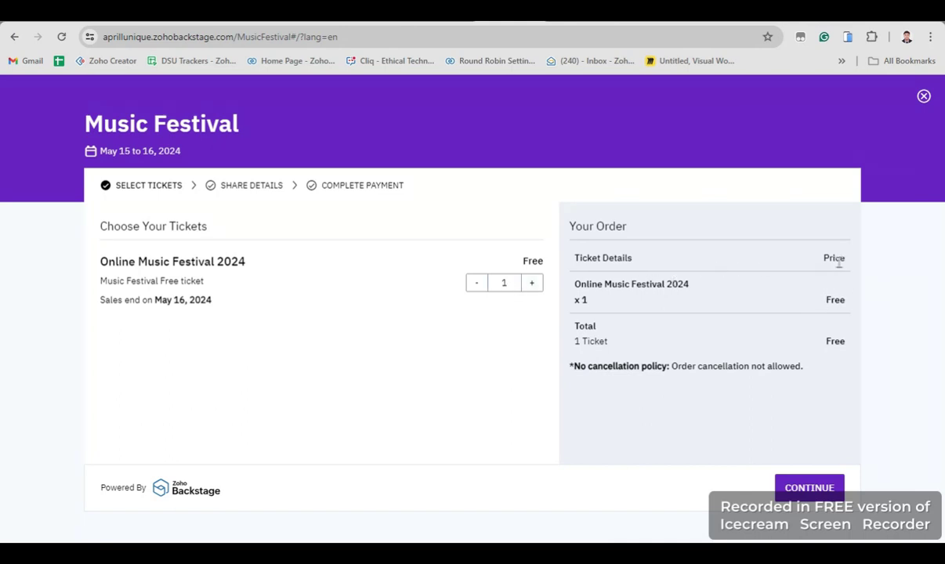
left_click(809, 486)
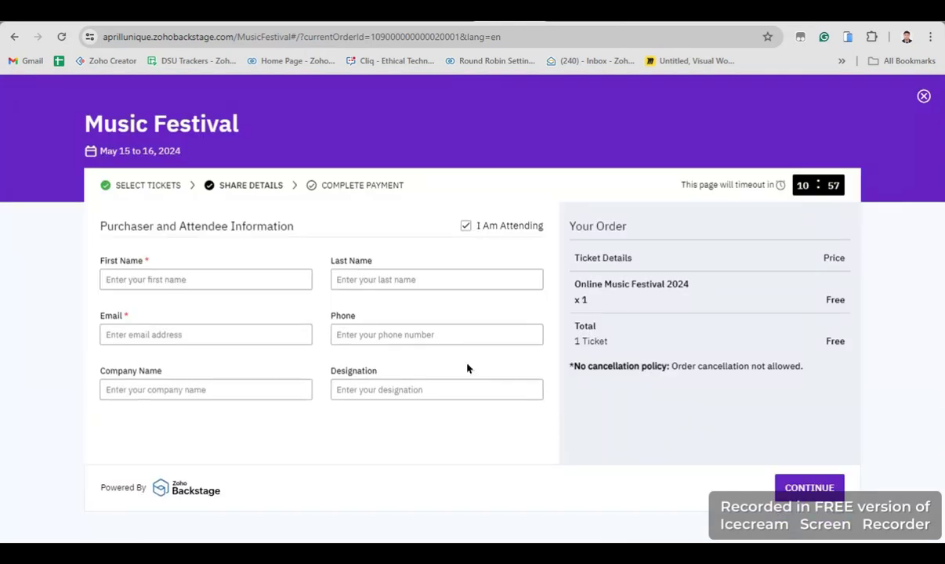
Enter the attendee's first and last name
left_click(162, 279)
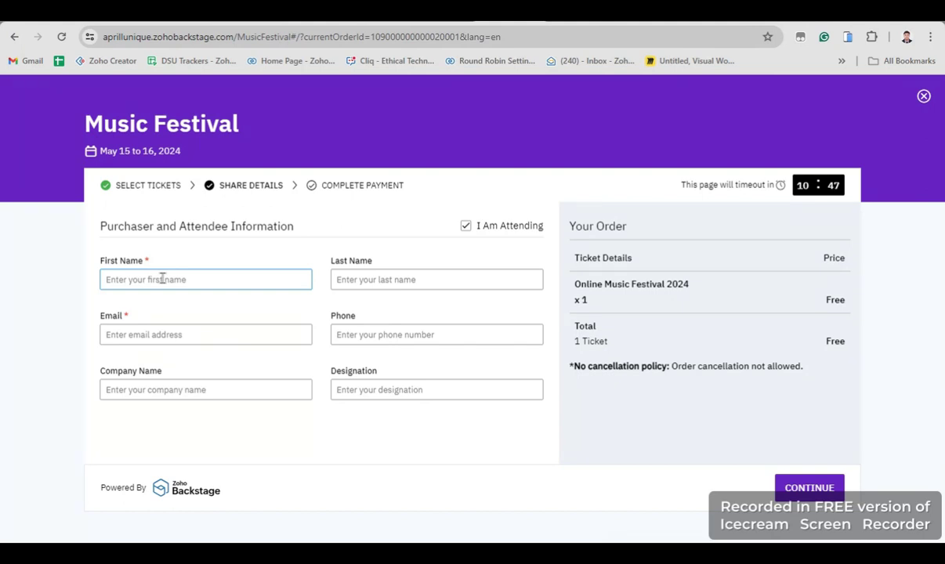
left_click(162, 279)
key("Tab")
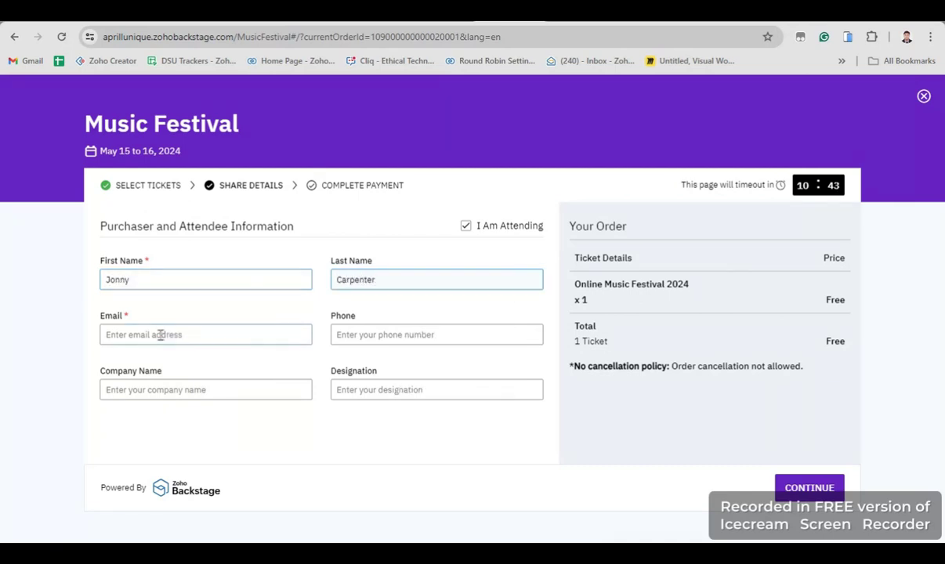
Fill in the attendee's e-mail address and phone number
left_click(160, 335)
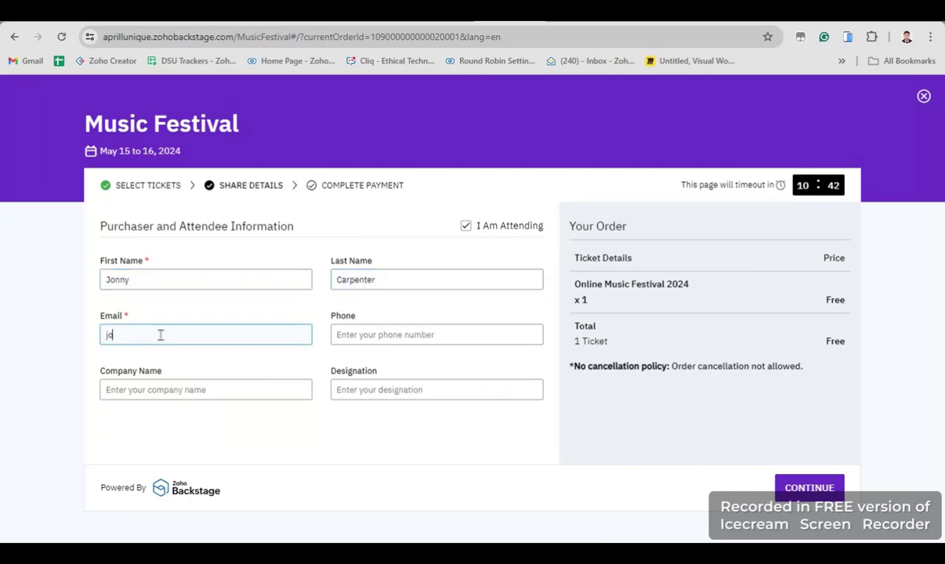
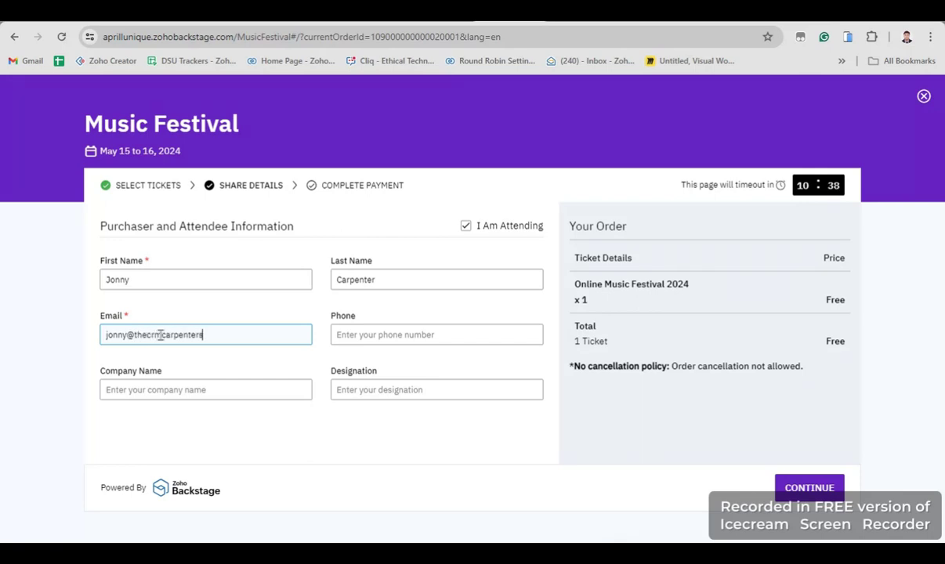
key("Tab")
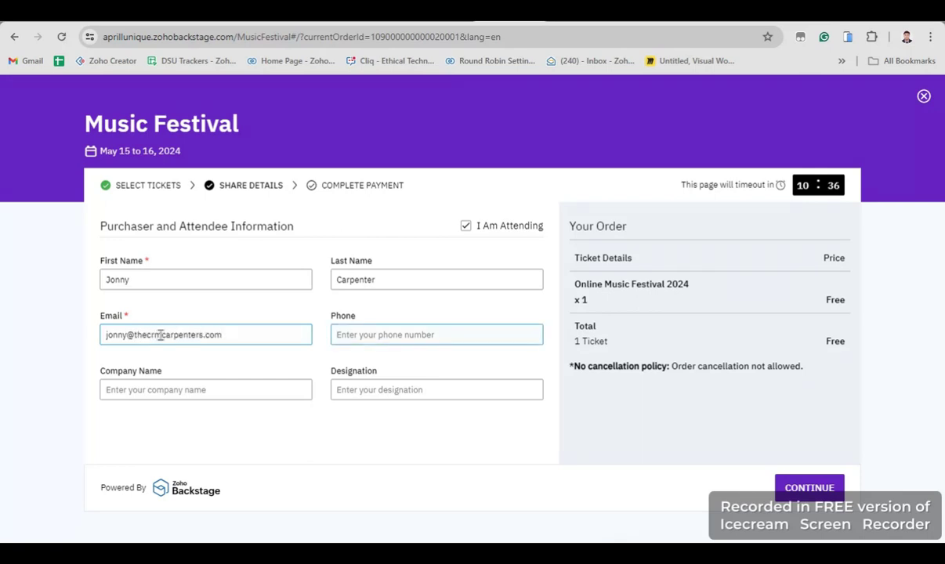
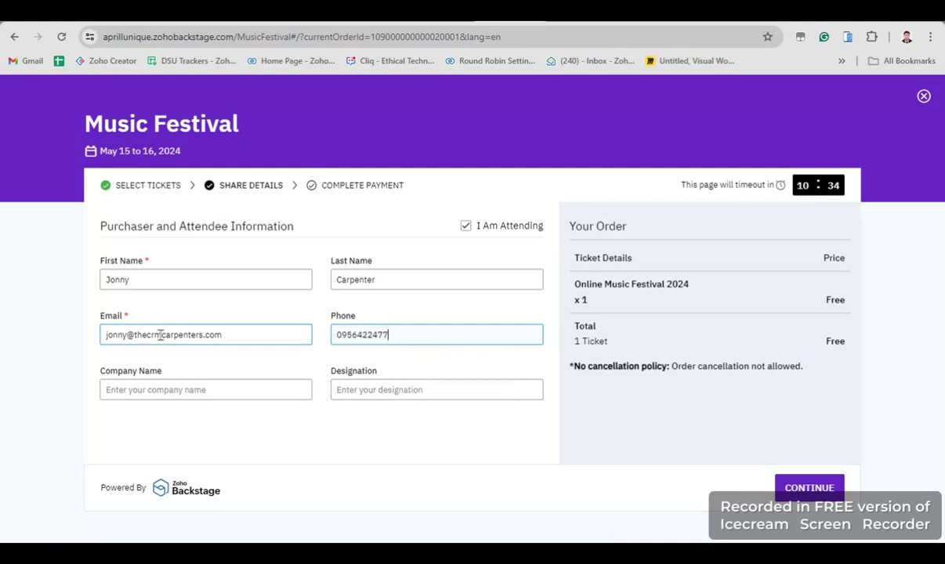
Set the company to Carpenters and the designation to Assistant
left_click(141, 383)
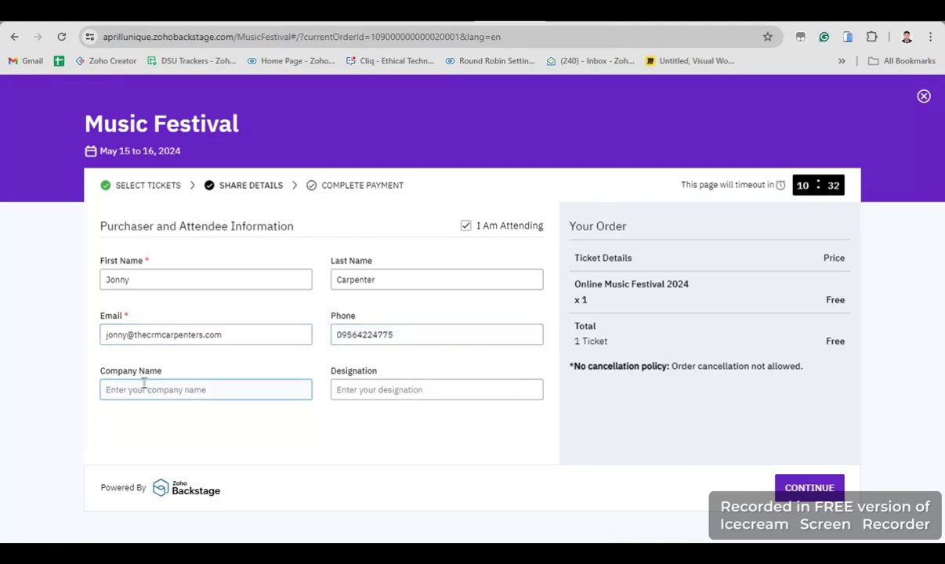
type("Carpenters")
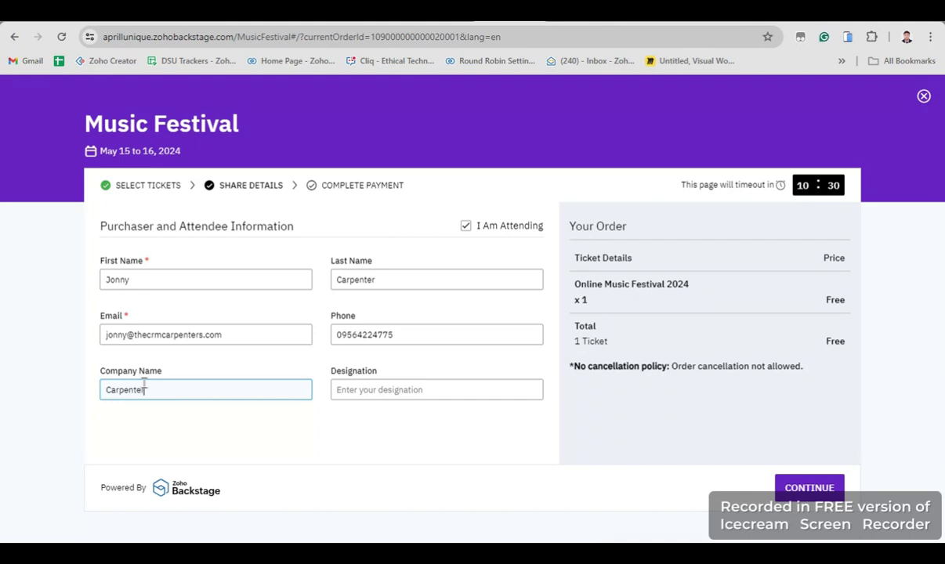
left_click(417, 390)
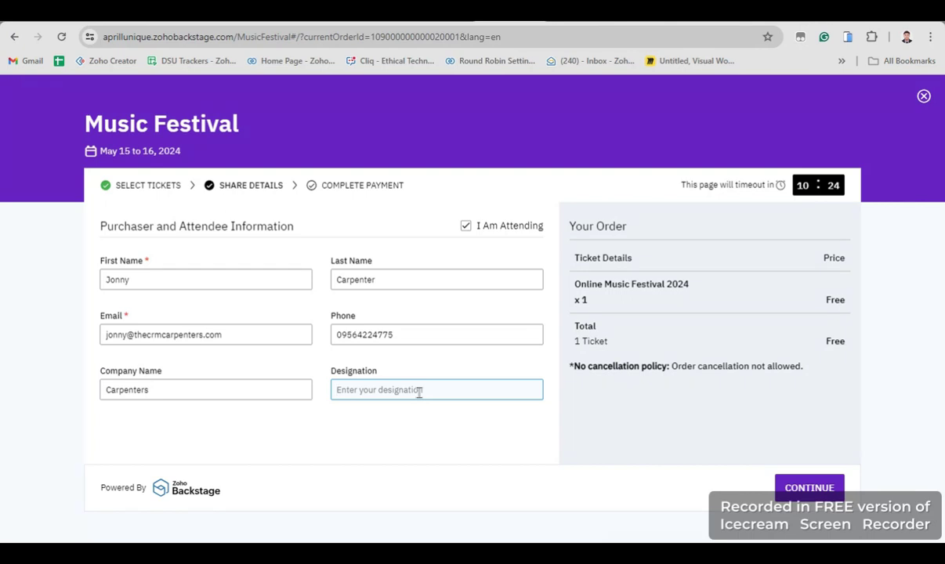
type("Assistant")
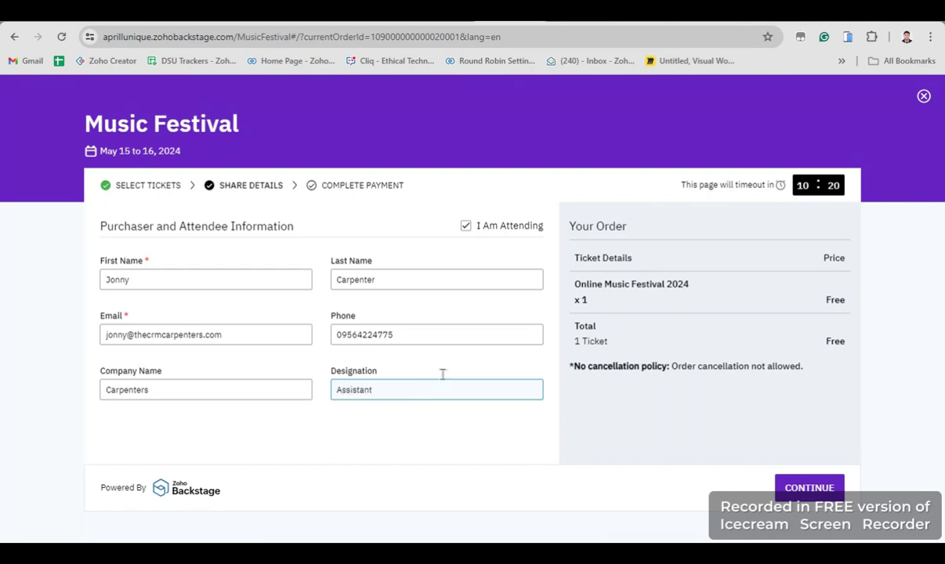
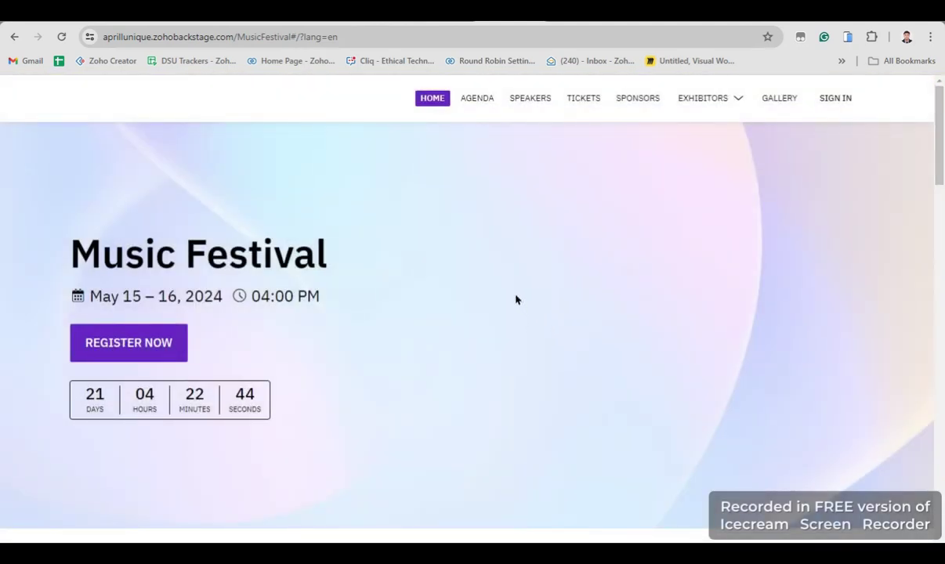
Confirm the Music Festival CRM campaign lists the registrant as invited and not checked in, then go to Zoho Mail
key("alt+Tab")
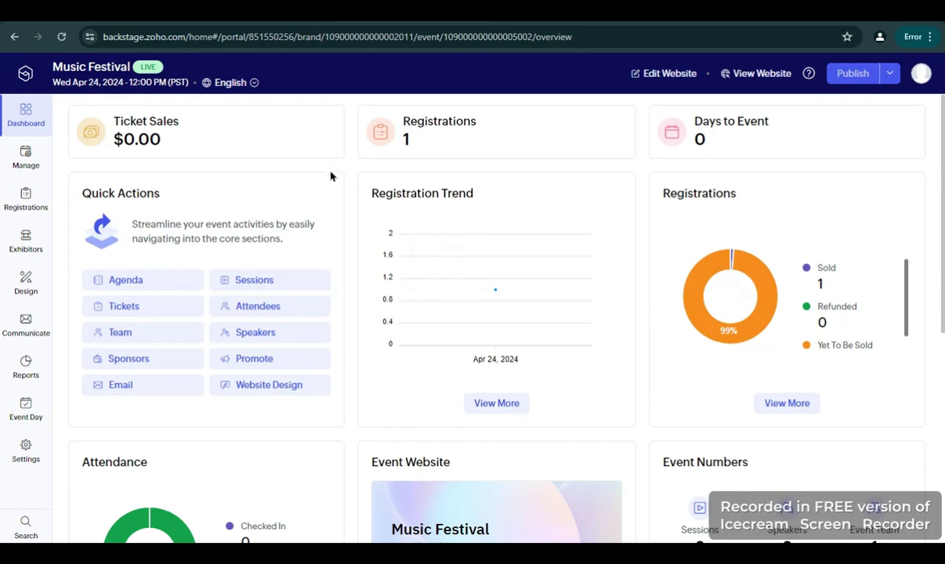
left_click(274, 24)
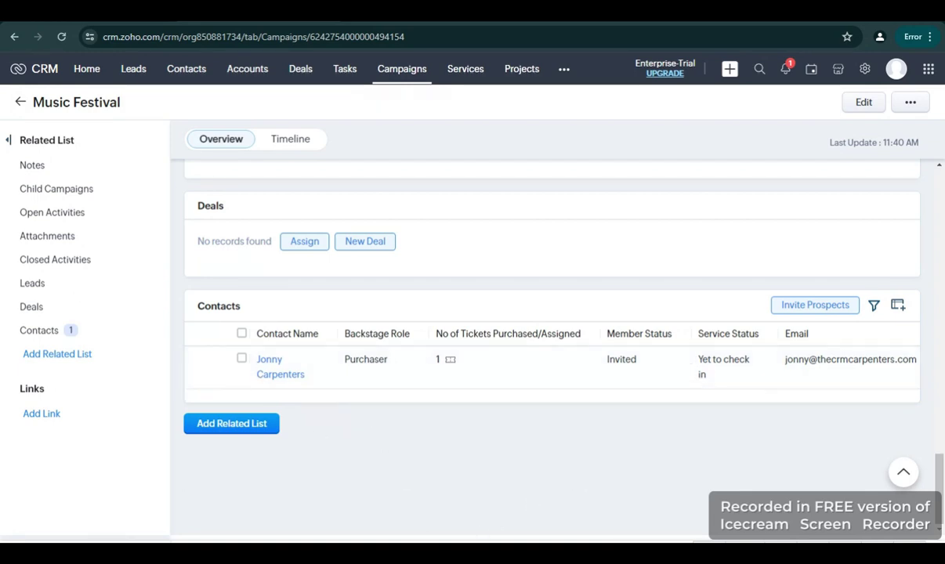
left_click(397, 486)
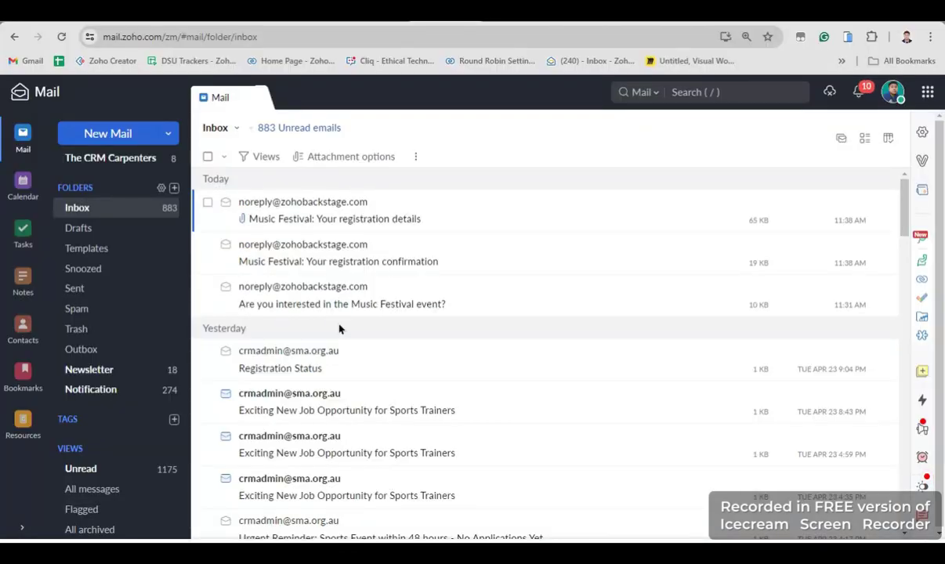
Read through the Music Festival 'Your registration confirmation' email
left_click(451, 262)
scroll(615, 296, "down", 3)
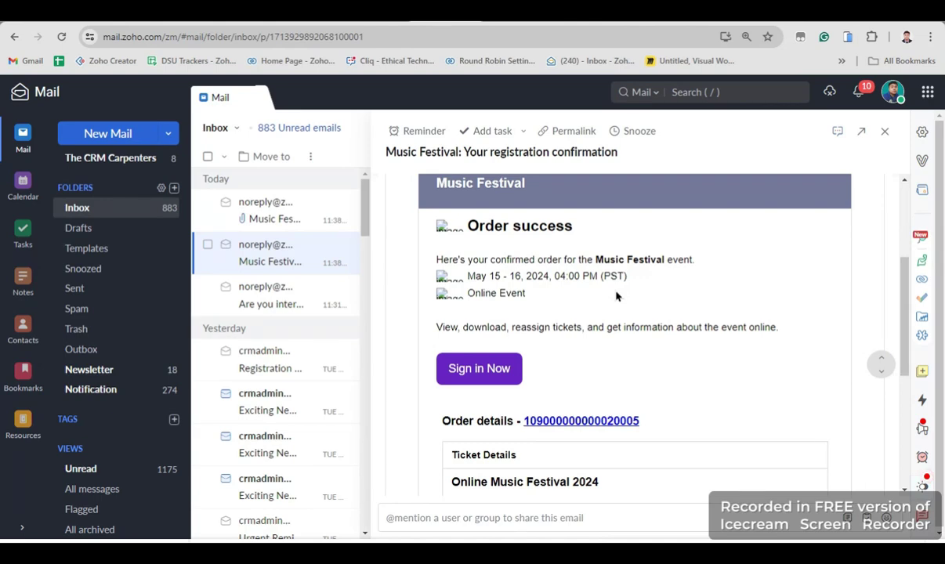
scroll(616, 296, "down", 5)
scroll(615, 296, "up", 4)
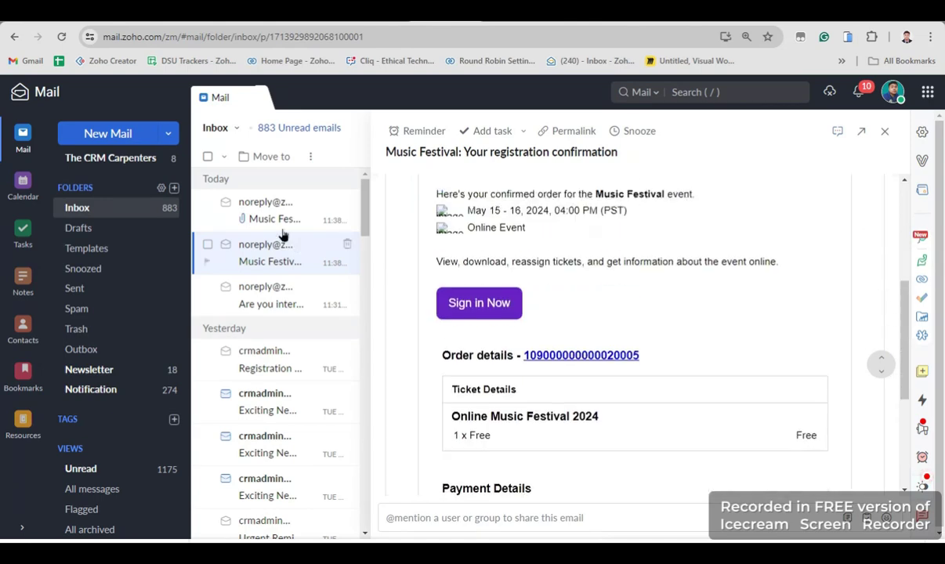
Open the 'Your registration details' email and review its Ticket Details section
left_click(283, 221)
scroll(555, 340, "down", 3)
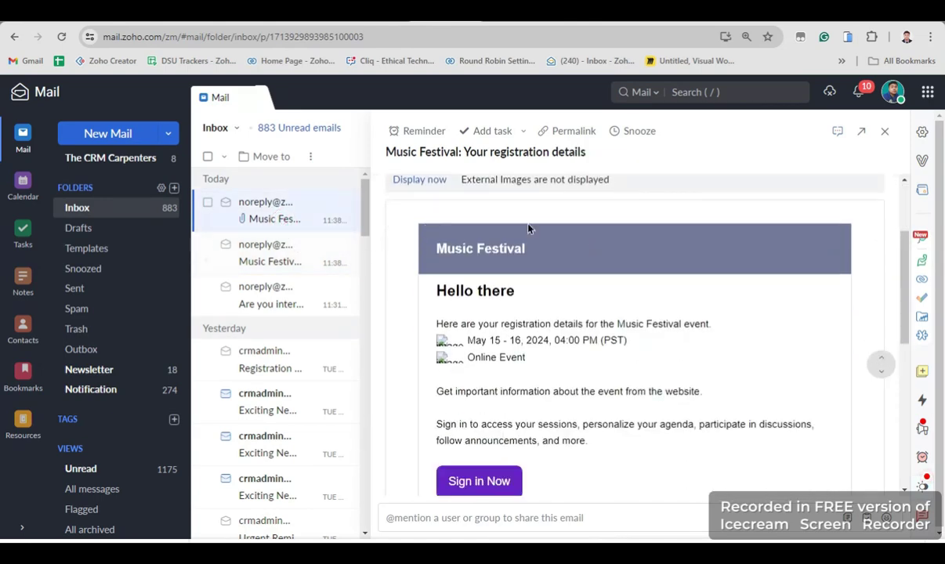
scroll(562, 269, "down", 2)
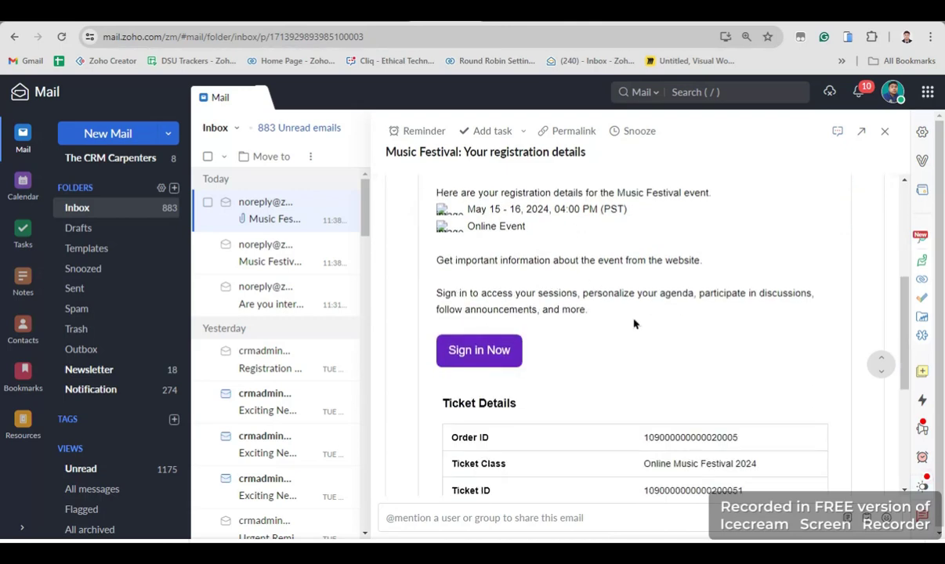
scroll(633, 316, "up", 1)
scroll(545, 311, "down", 3)
scroll(544, 312, "up", 2)
Sign in to the Music Festival site from the email and submit the attendee profile form with DONE
left_click(502, 351)
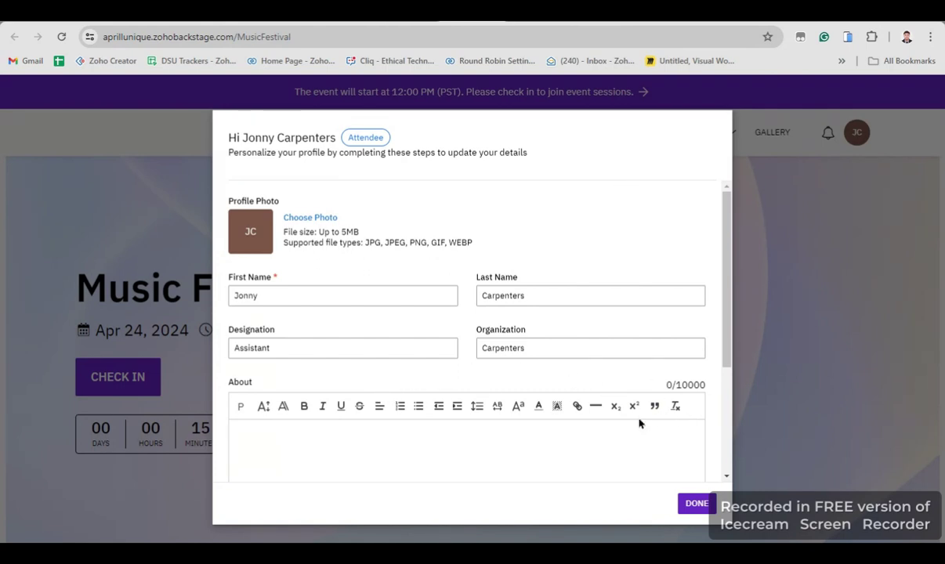
scroll(659, 434, "down", 1)
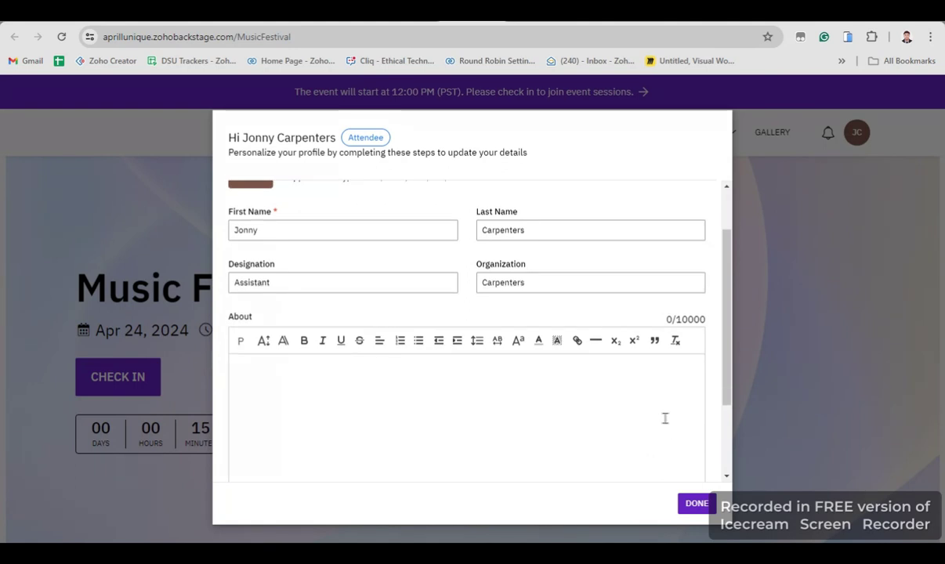
scroll(664, 419, "up", 1)
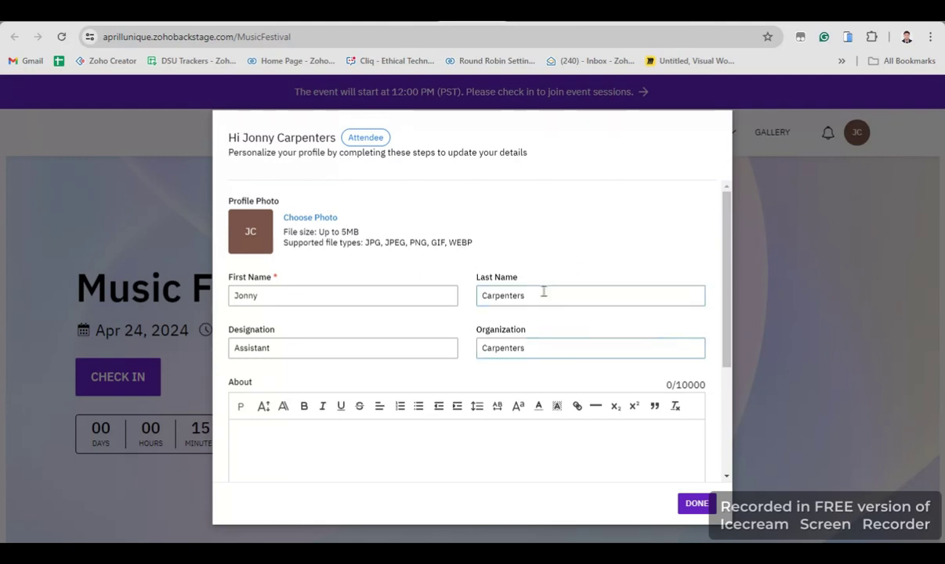
scroll(544, 292, "down", 2)
scroll(525, 352, "up", 2)
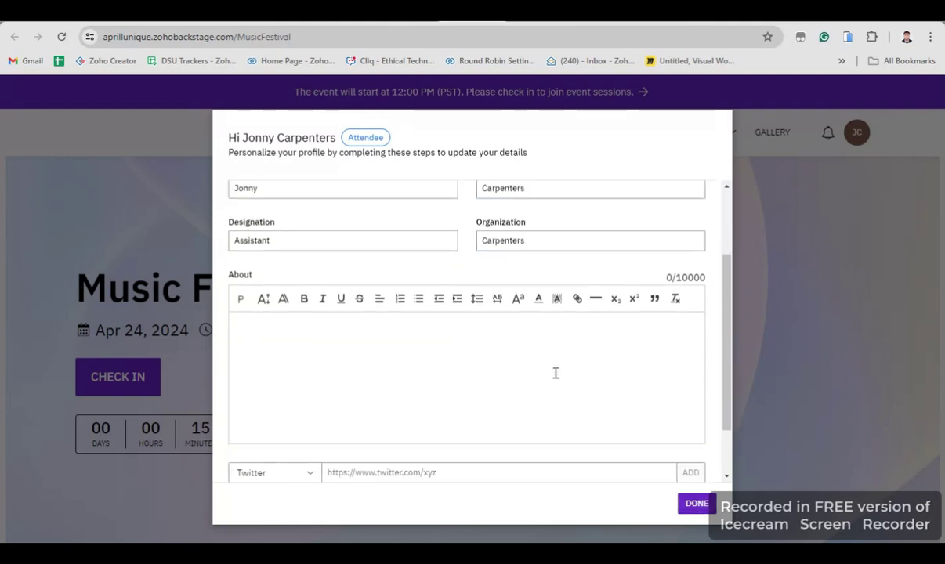
scroll(673, 423, "down", 2)
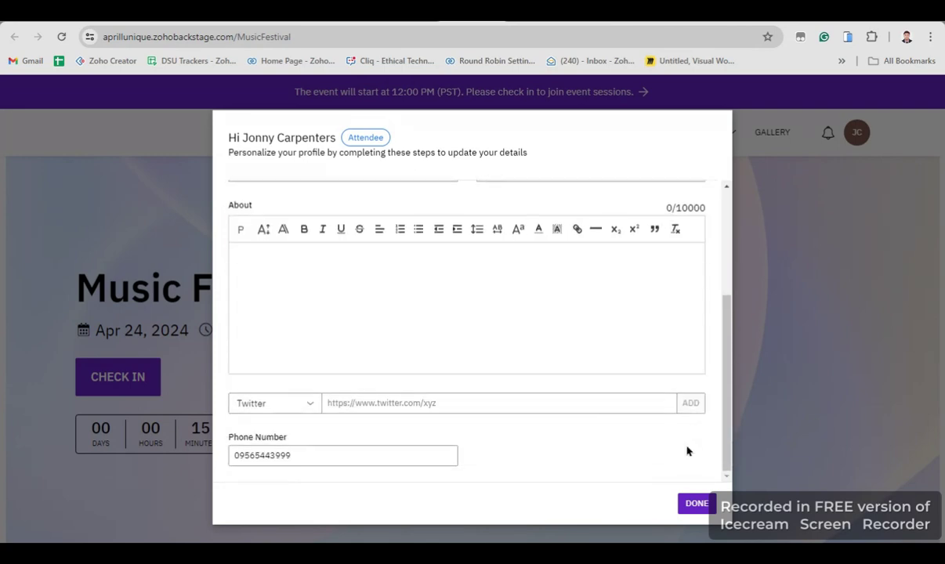
left_click(698, 501)
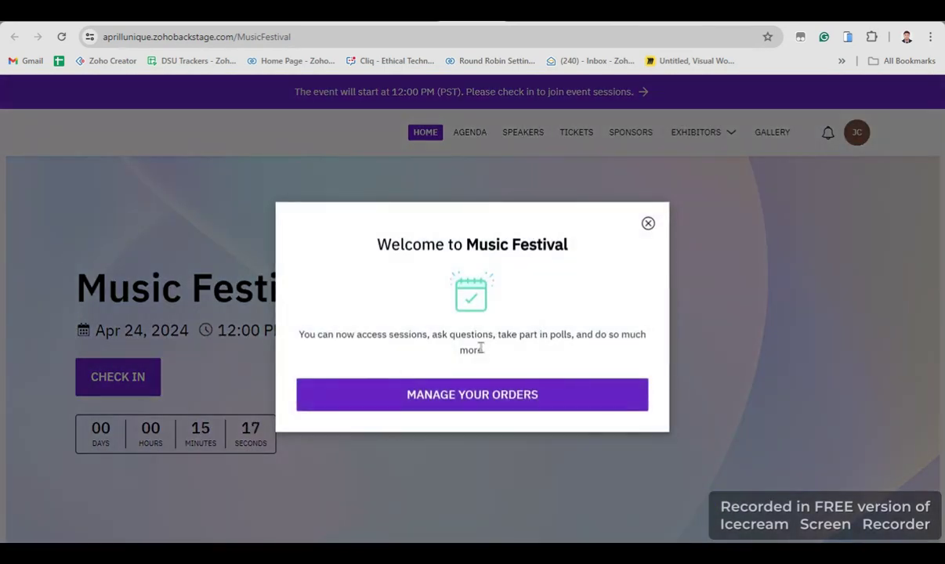
Dismiss the welcome message, check the attendee in, enter the event, and return to the Music Festival home page
left_click(648, 224)
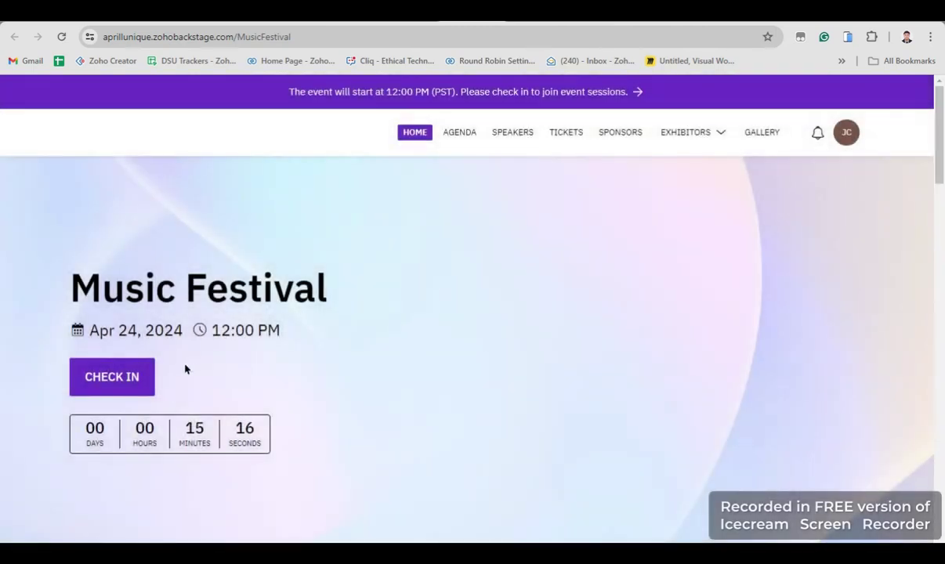
left_click(130, 317)
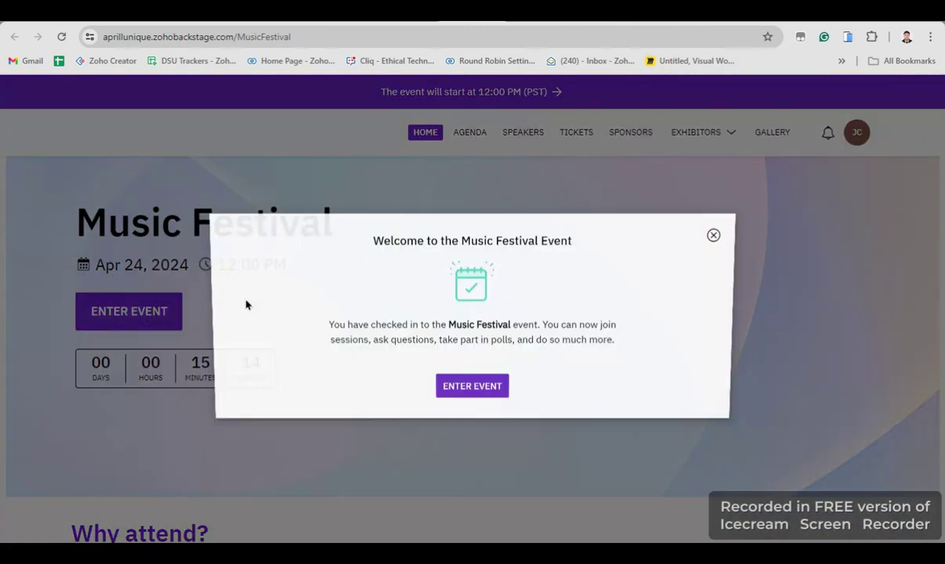
left_click(491, 384)
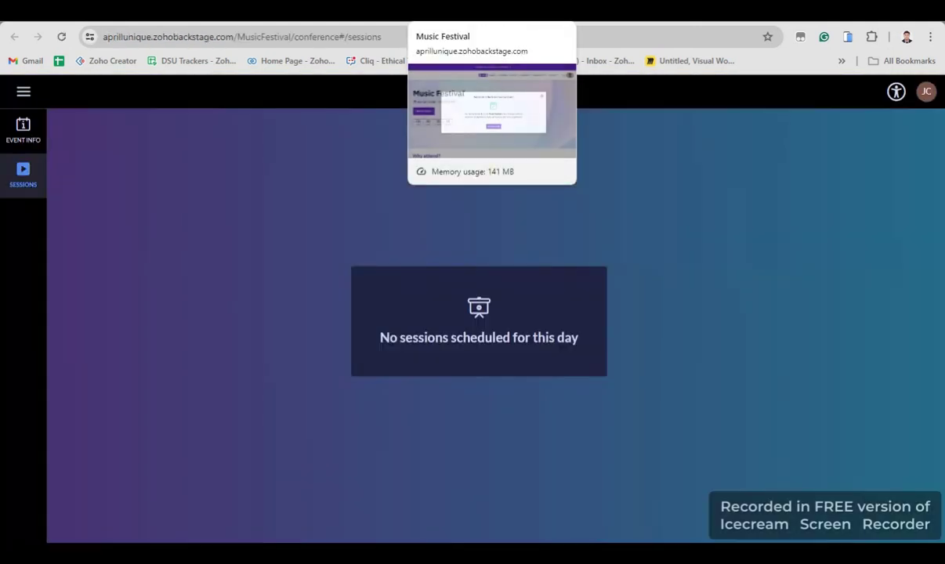
left_click(462, 10)
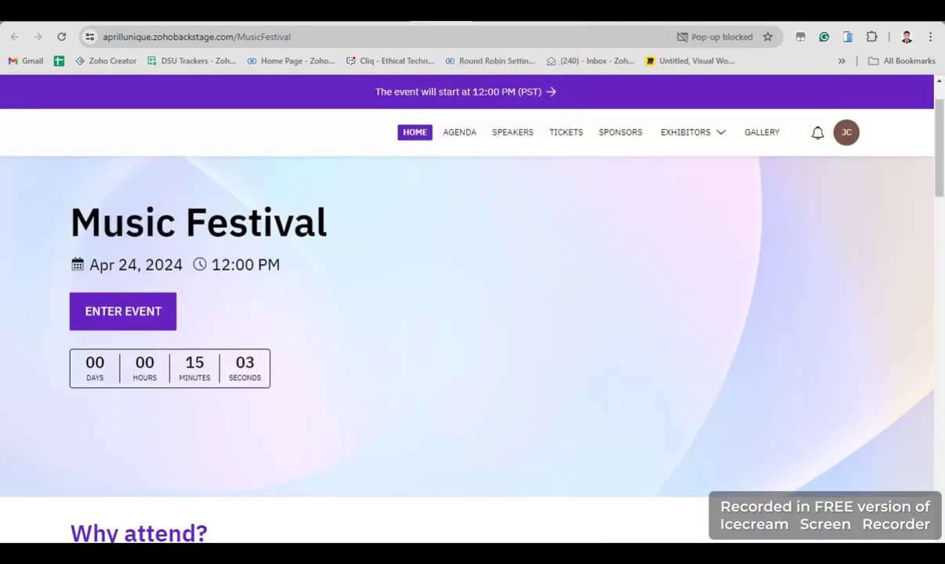
Verify the Music Festival dashboard's Attendance card shows 1 checked in and 0 yet to check in
key("alt+Tab")
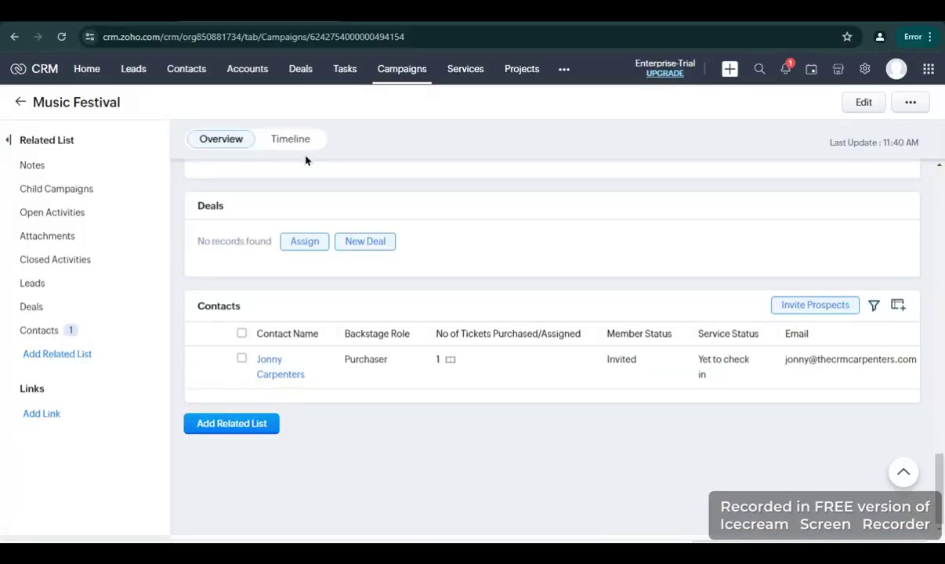
key("alt+Tab")
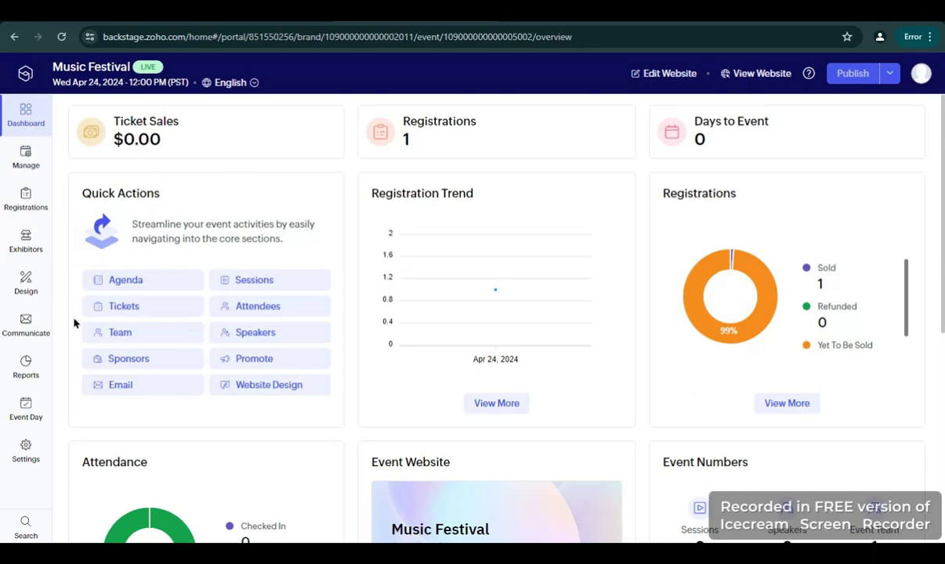
scroll(207, 358, "down", 3)
scroll(219, 337, "up", 3)
scroll(213, 341, "down", 3)
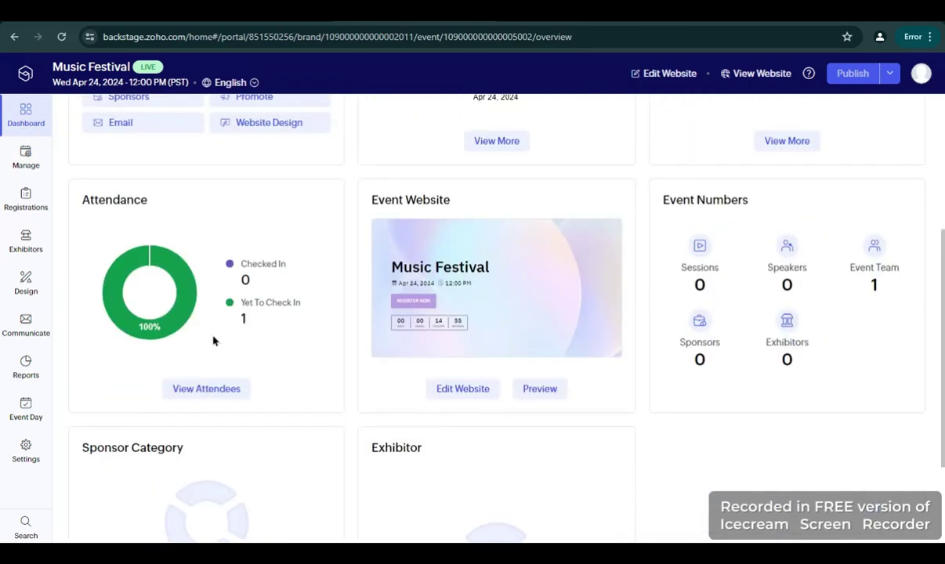
scroll(214, 340, "up", 3)
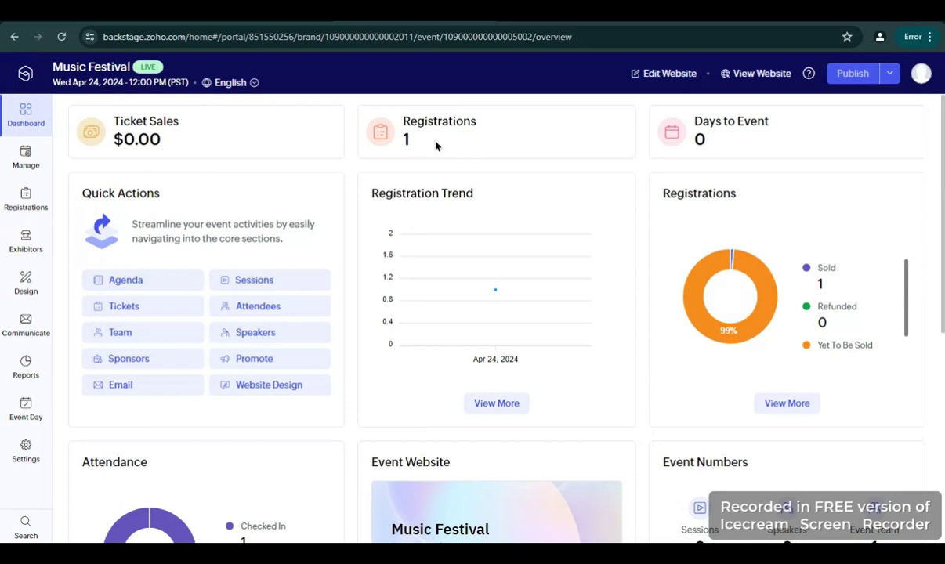
scroll(436, 145, "down", 2)
scroll(369, 333, "down", 2)
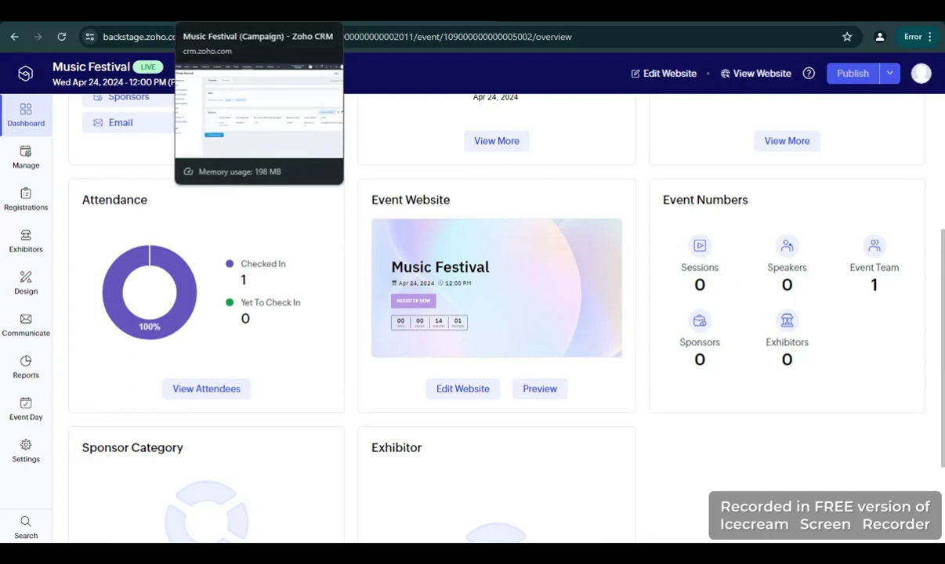
Reload the CRM campaign and confirm its contact's status reads Checked in
left_click(279, 15)
left_click(381, 37)
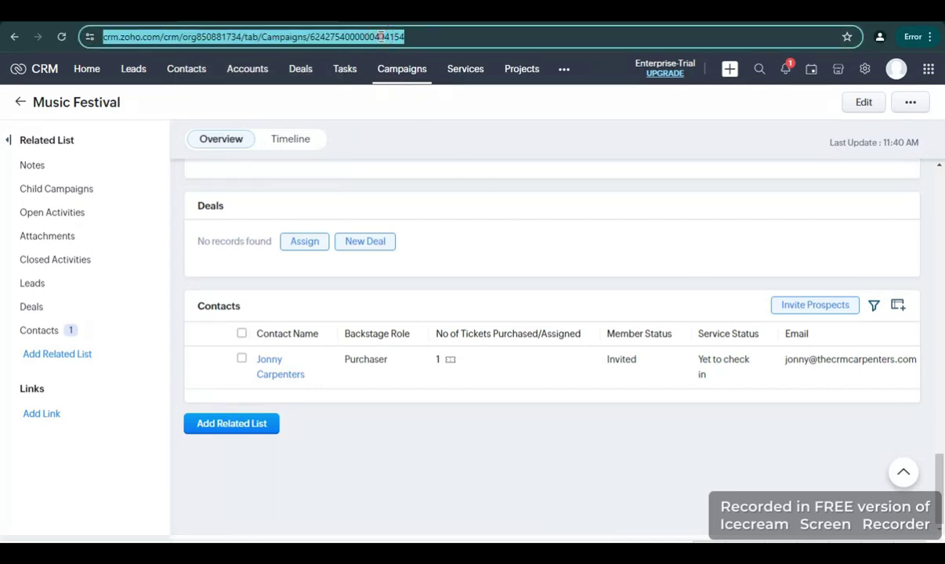
key("Return")
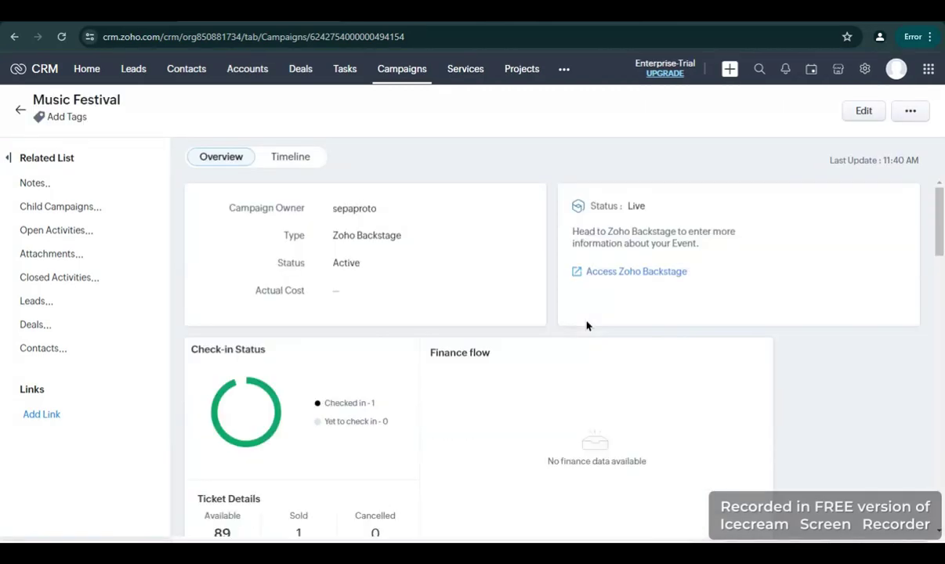
left_click(69, 348)
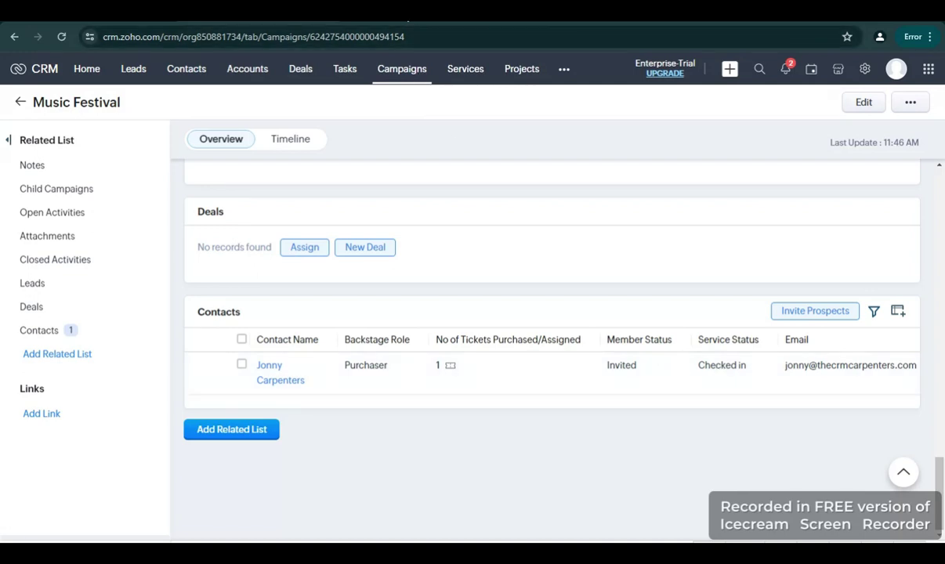
left_click(407, 21)
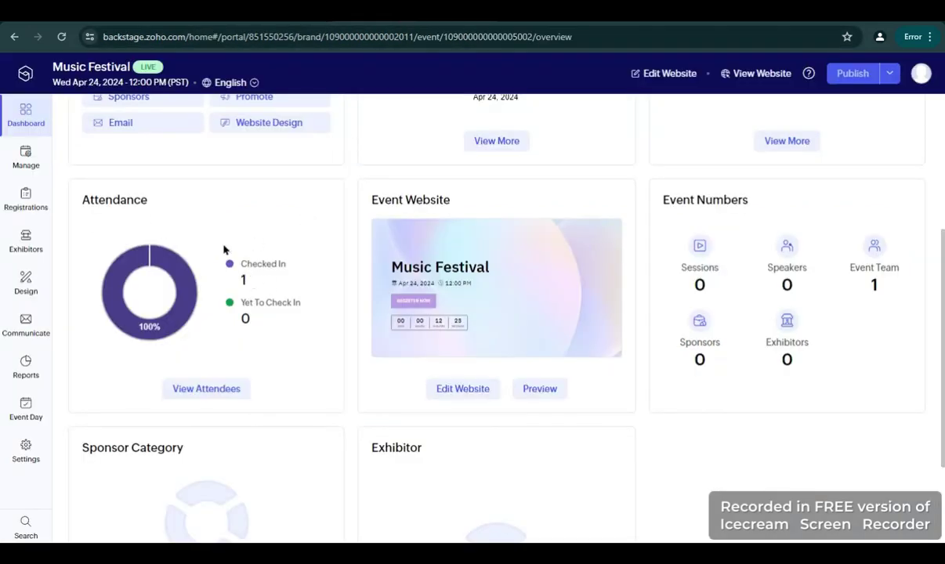
scroll(289, 256, "up", 3)
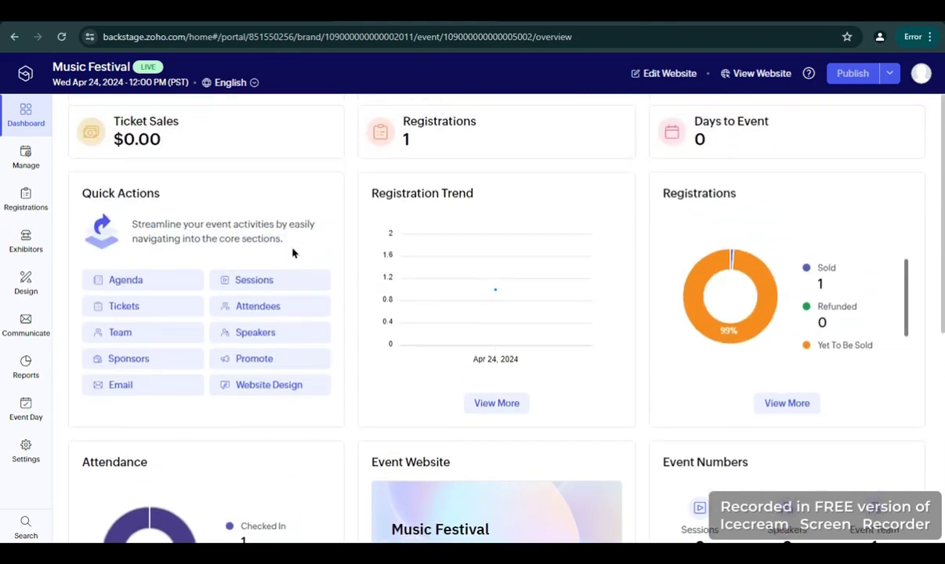
scroll(235, 235, "down", 3)
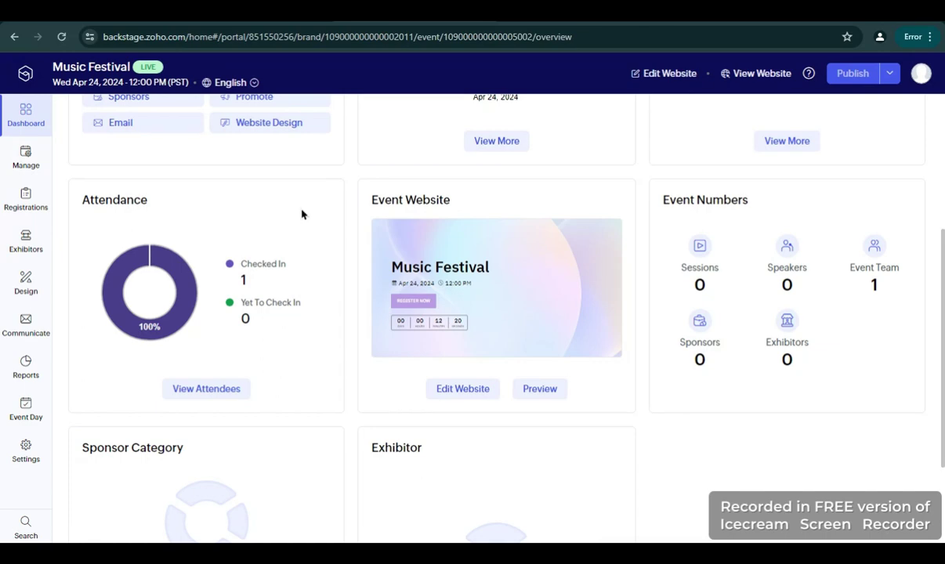
scroll(301, 213, "up", 2)
scroll(301, 213, "down", 1)
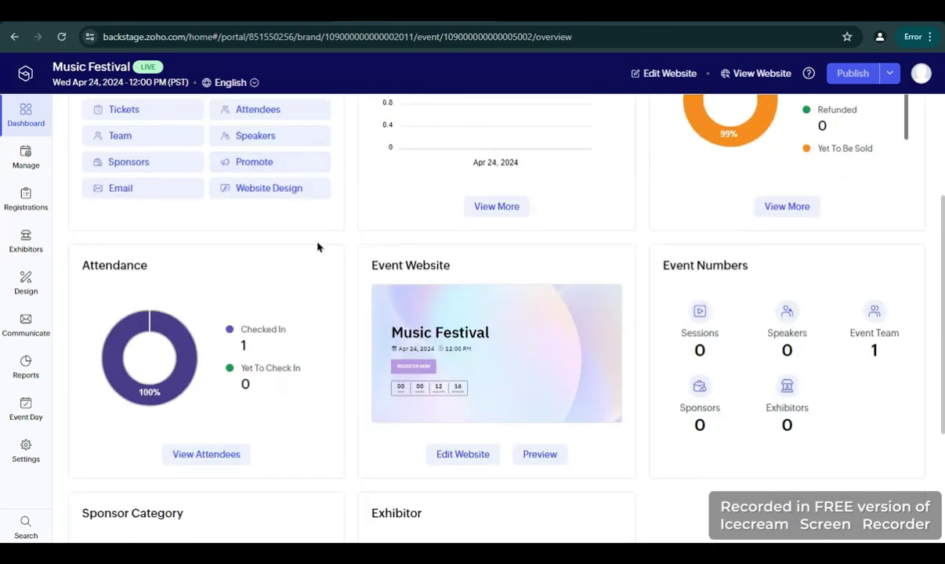
scroll(318, 247, "up", 2)
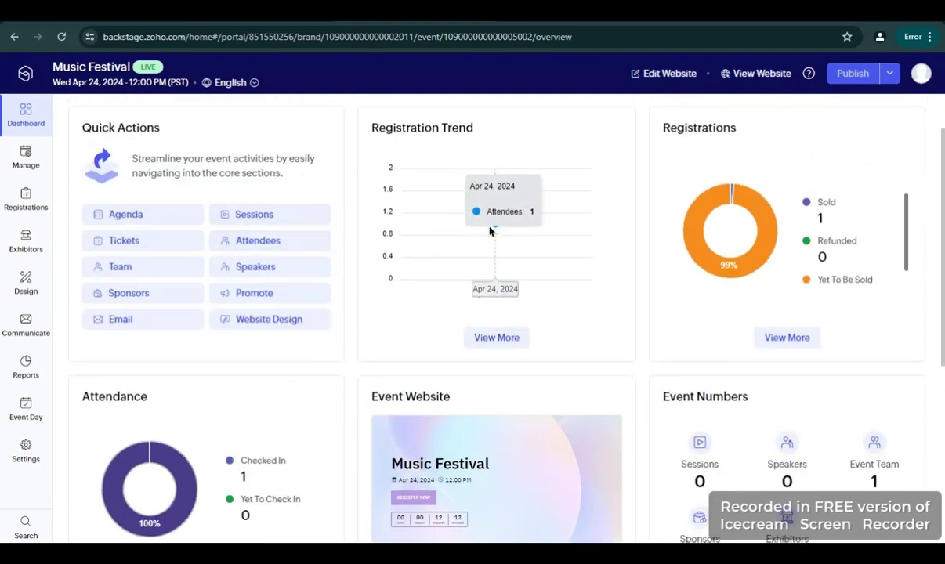
scroll(508, 226, "up", 1)
scroll(578, 222, "down", 3)
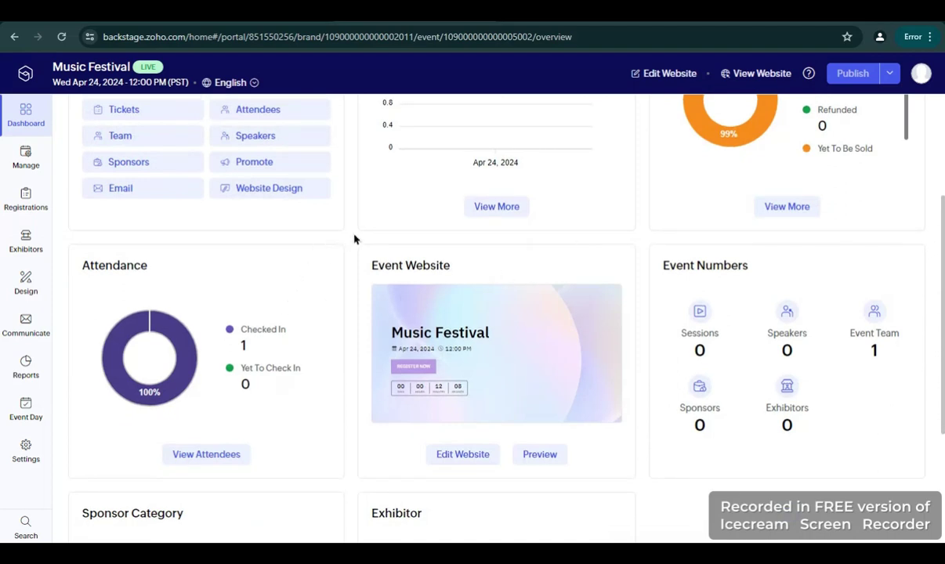
scroll(552, 177, "up", 1)
scroll(596, 162, "up", 2)
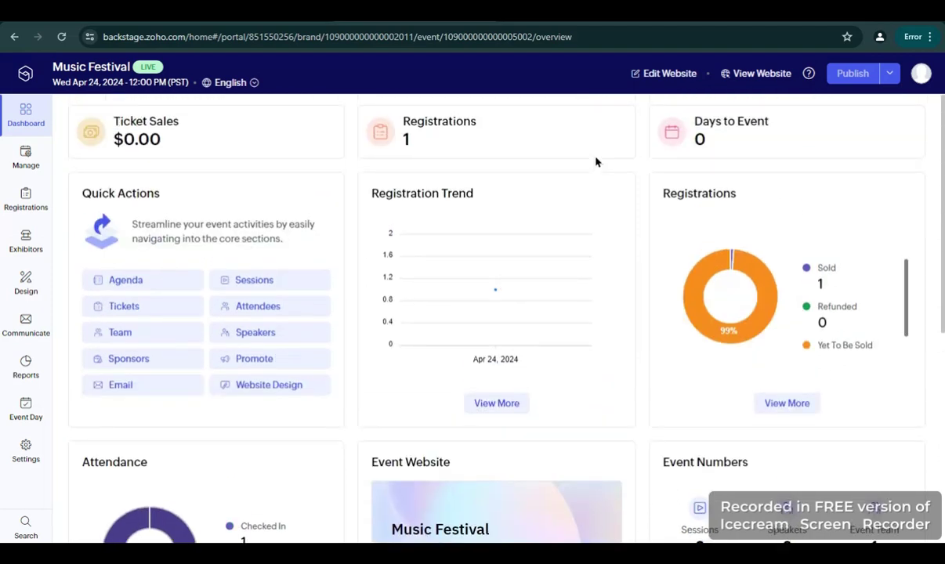
scroll(595, 162, "down", 1)
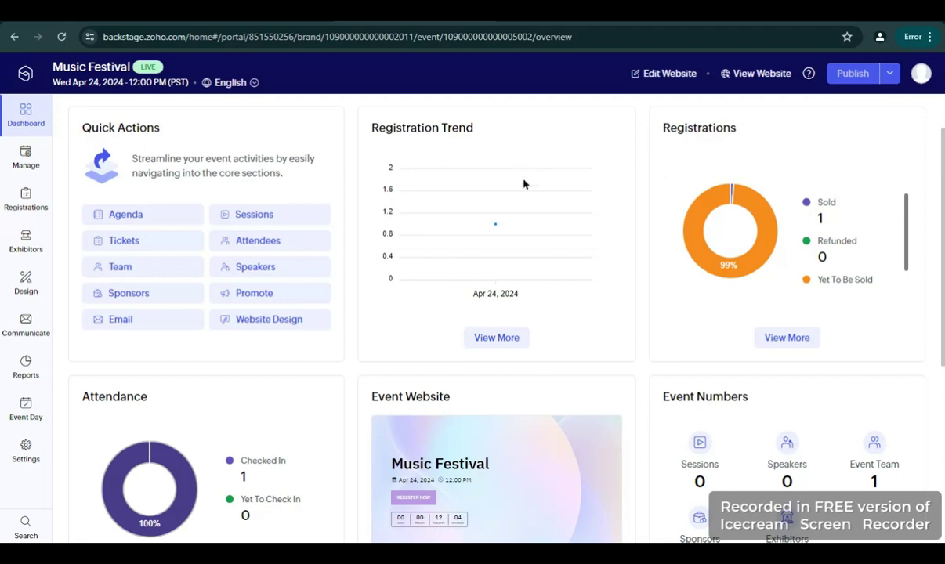
scroll(354, 175, "down", 1)
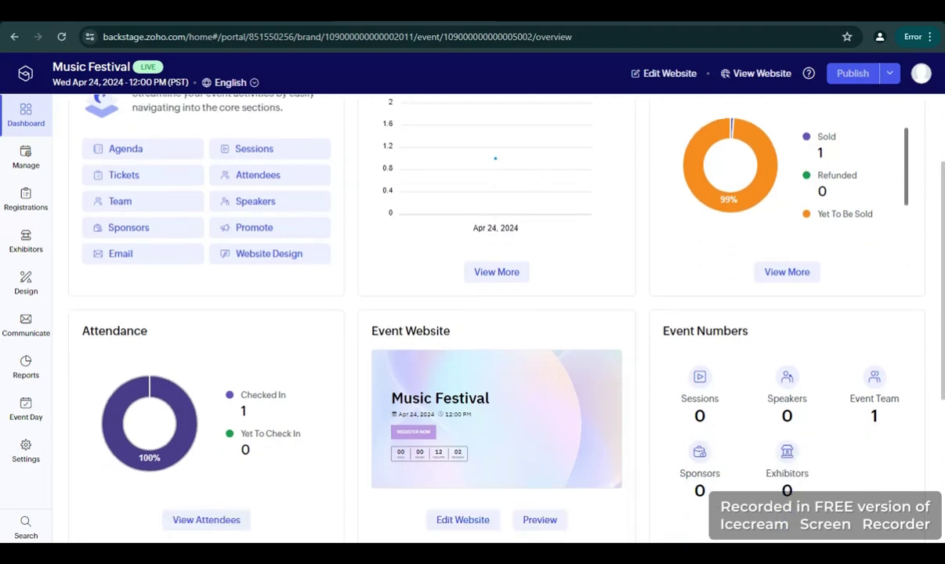